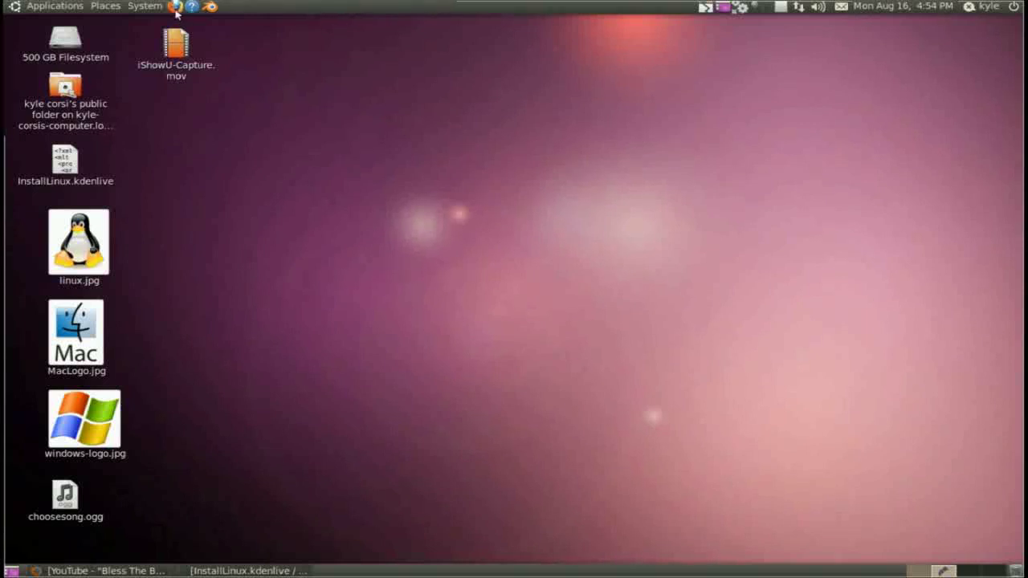
Open Firefox, move its window clear of the desktop icons, and go to ubuntu.com.
click(174, 6)
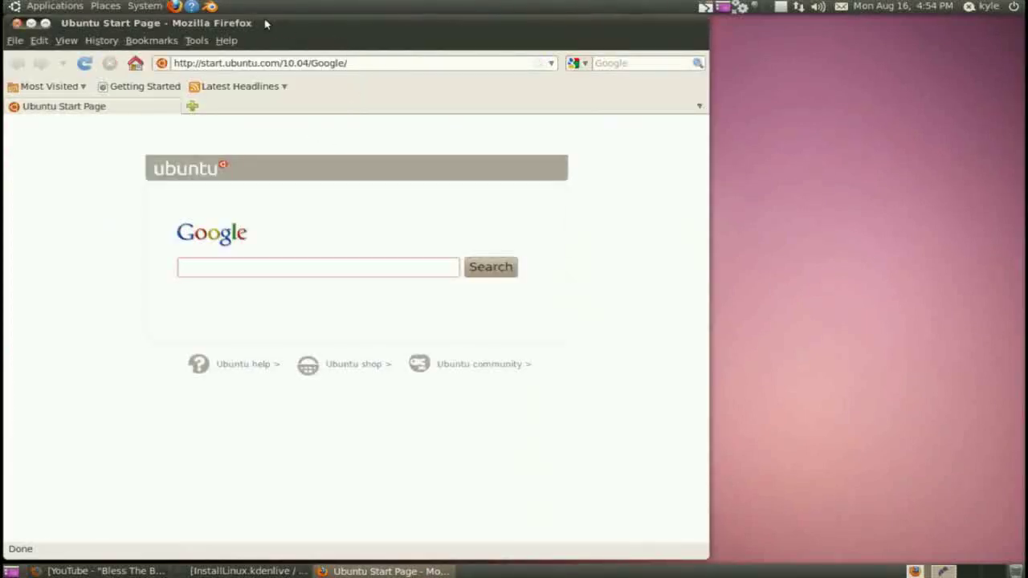
drag(264, 23, 475, 1)
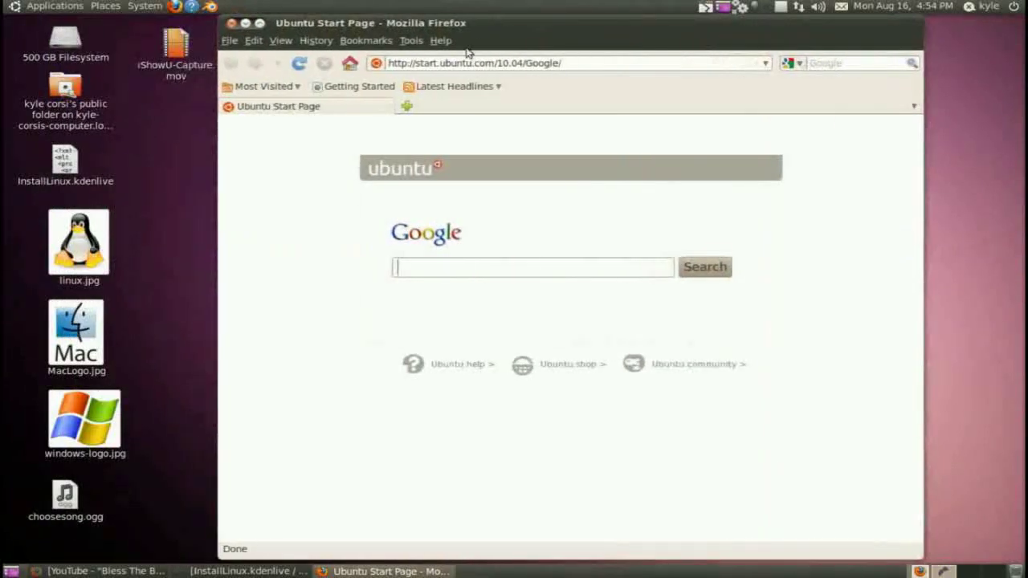
click(692, 67)
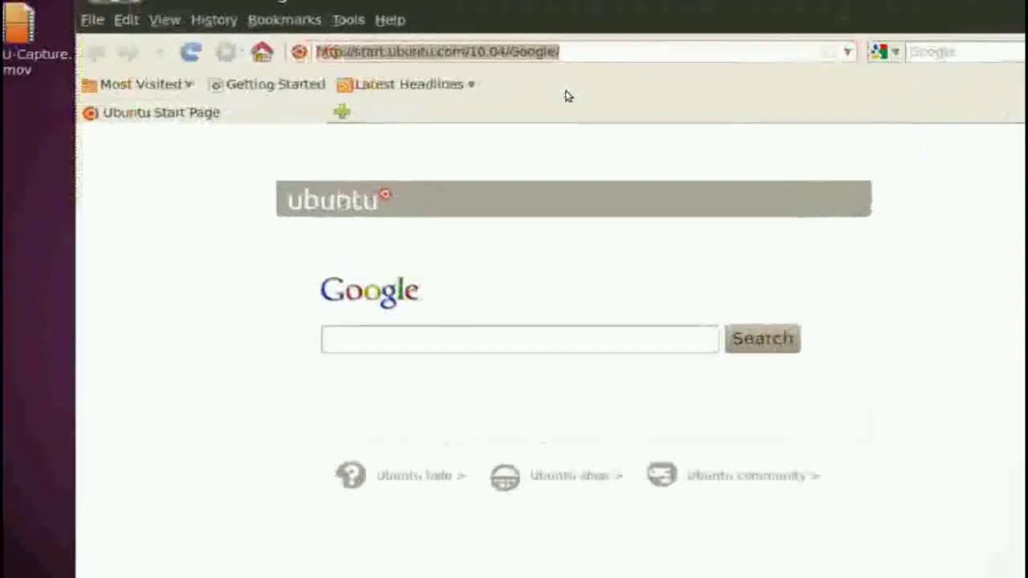
text(bu)
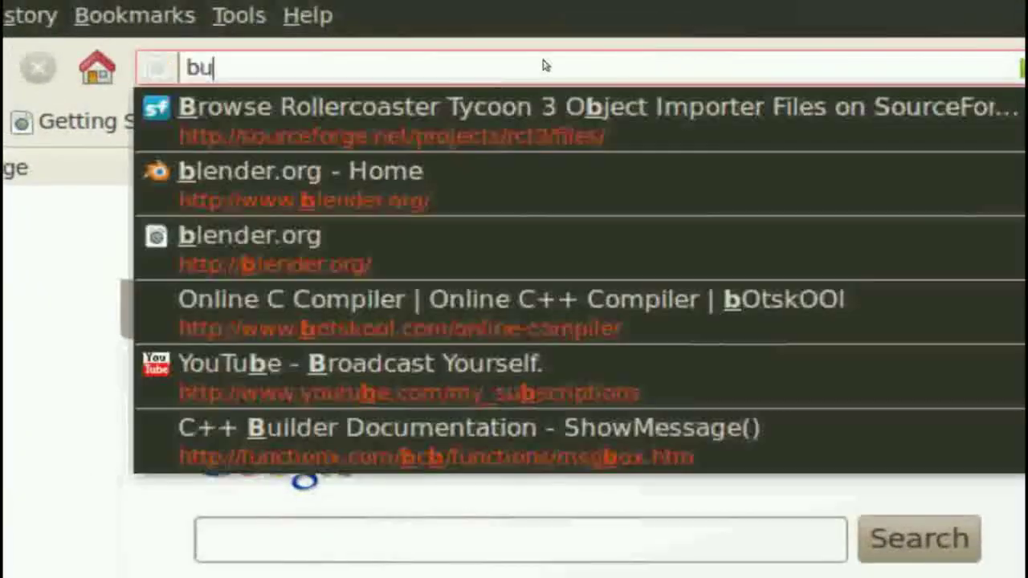
text(nt)
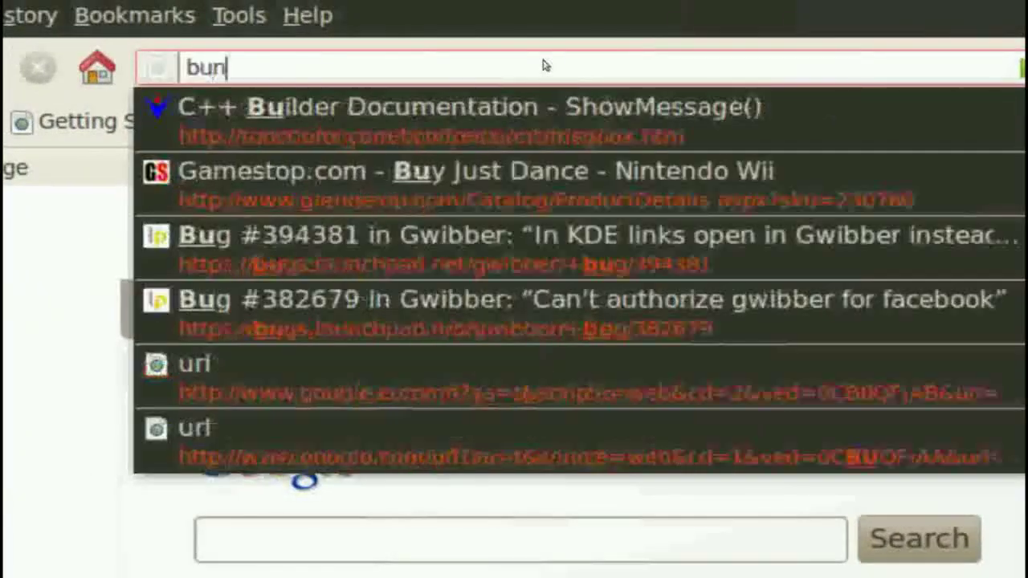
key(BackSpace)
key(BackSpace)
key(BackSpace)
key(BackSpace)
text(ubuntu.c)
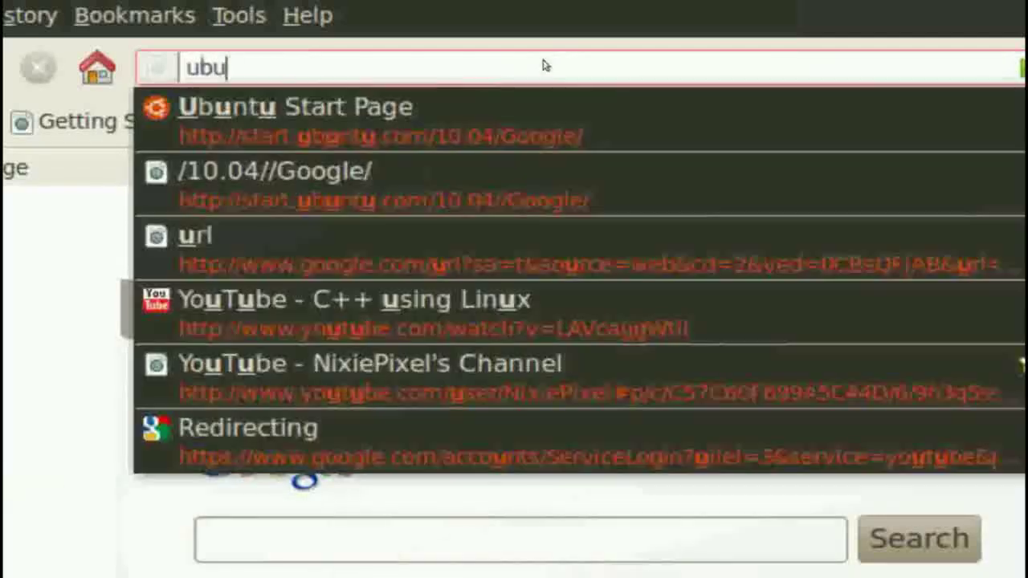
text(om)
key(Return)
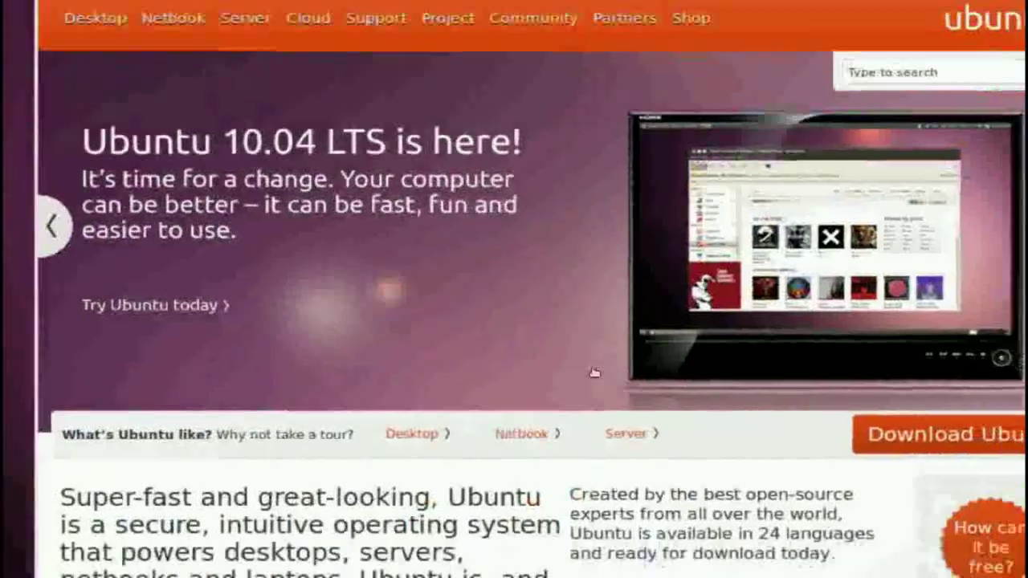
Download the 32-bit Ubuntu Desktop Edition, save ubuntu-10.04-desktop-i386.iso, and move the Downloads window over the browser page.
scroll(509, 379, down, 7)
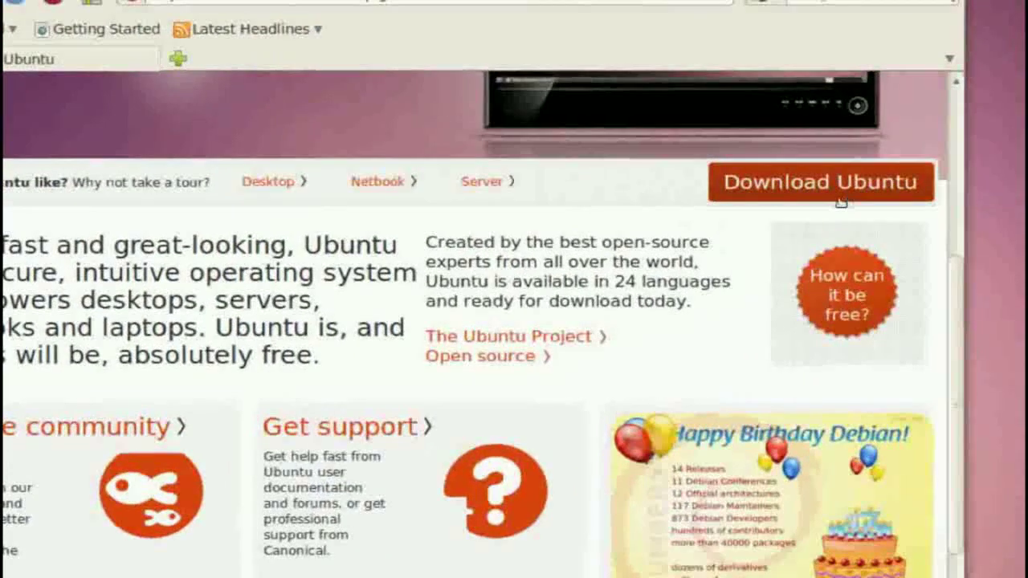
click(1020, 143)
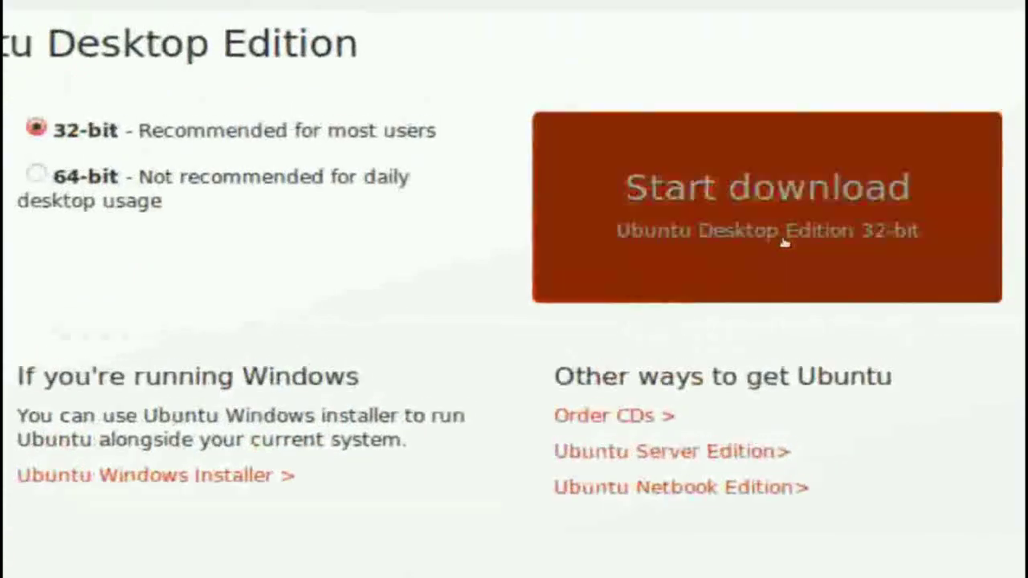
click(785, 243)
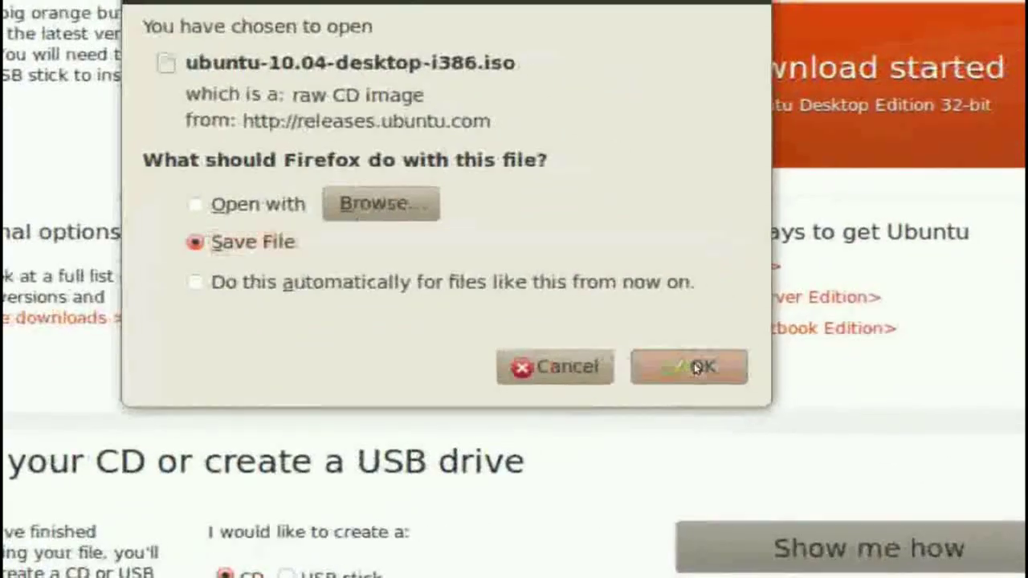
click(697, 368)
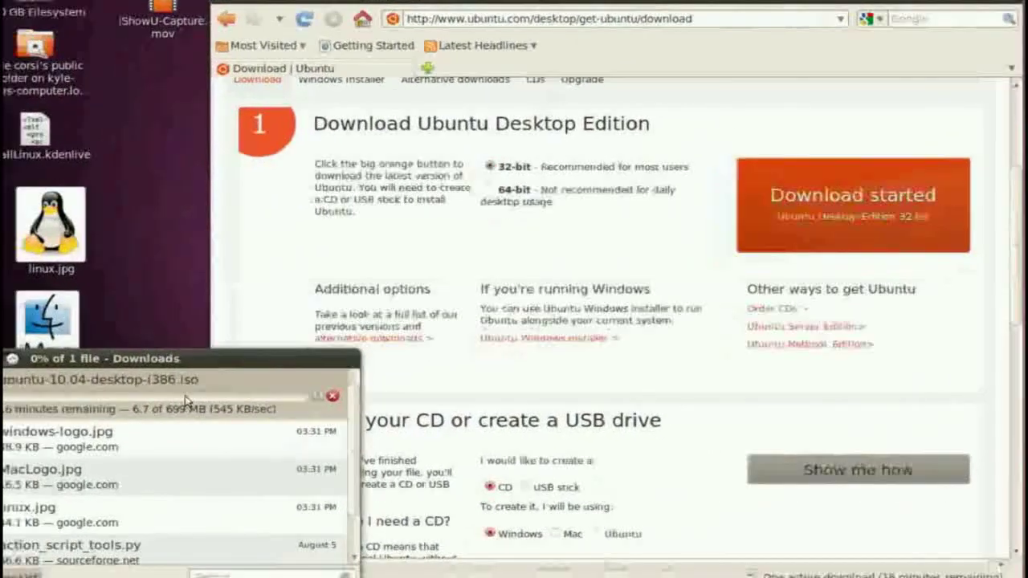
drag(185, 358, 670, 101)
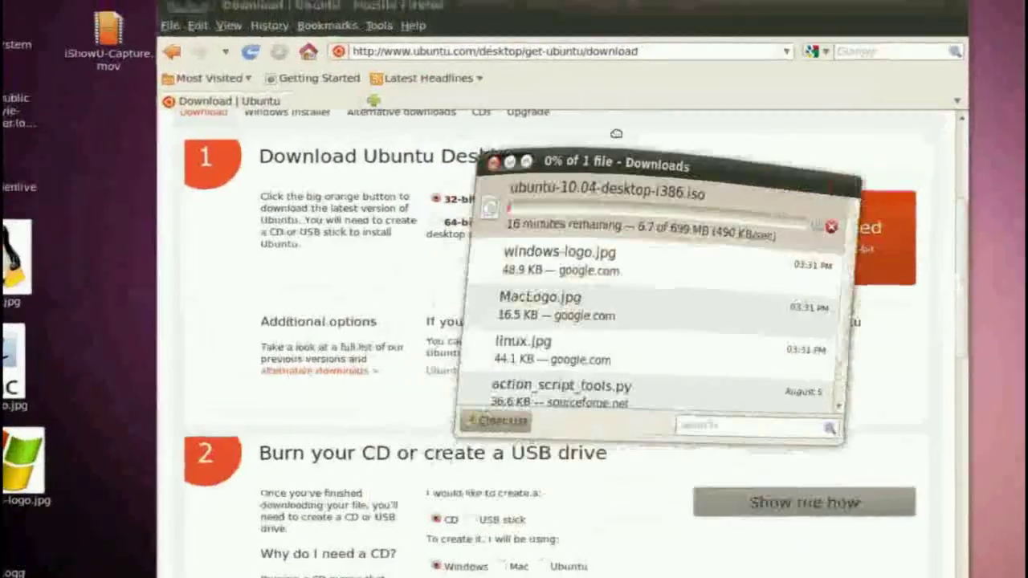
drag(616, 132, 610, 117)
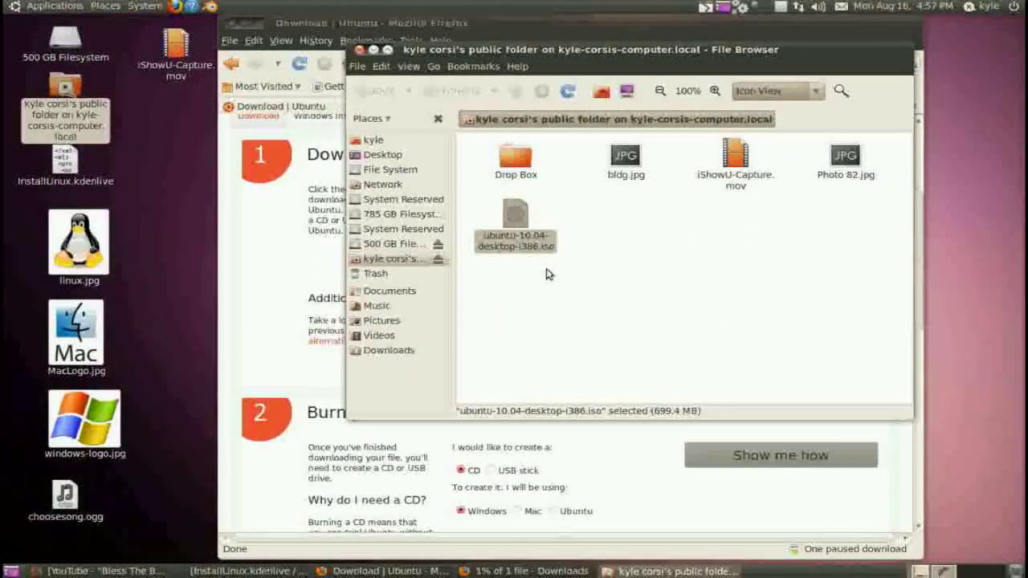
drag(631, 317, 484, 211)
click(594, 295)
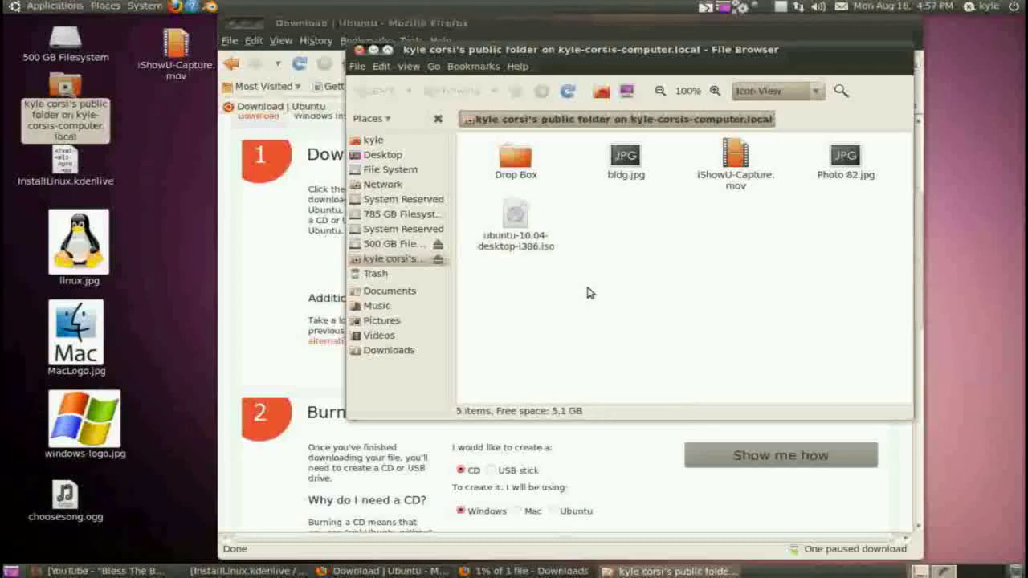
click(530, 248)
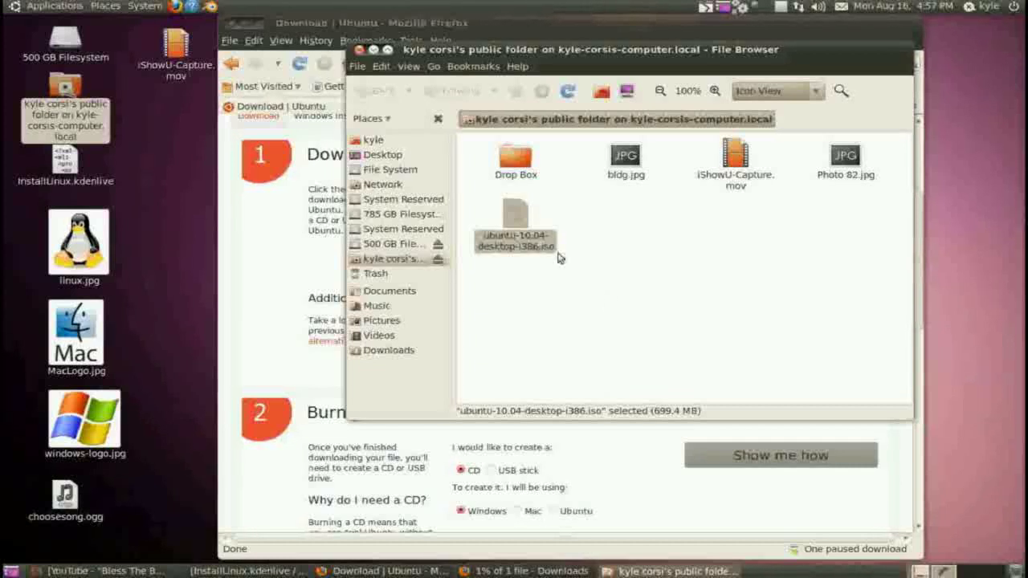
drag(719, 317, 615, 374)
click(542, 265)
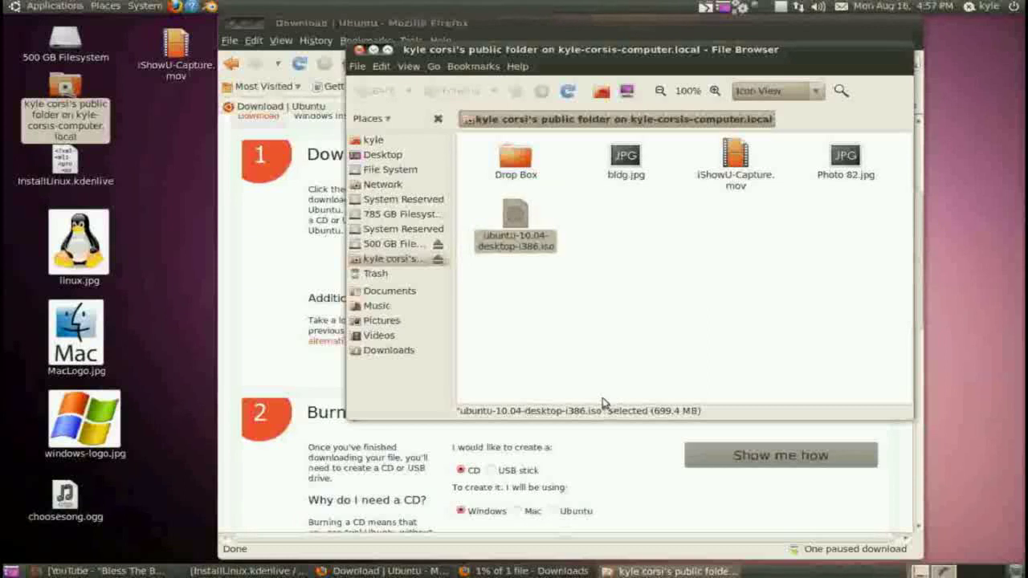
right_click(516, 228)
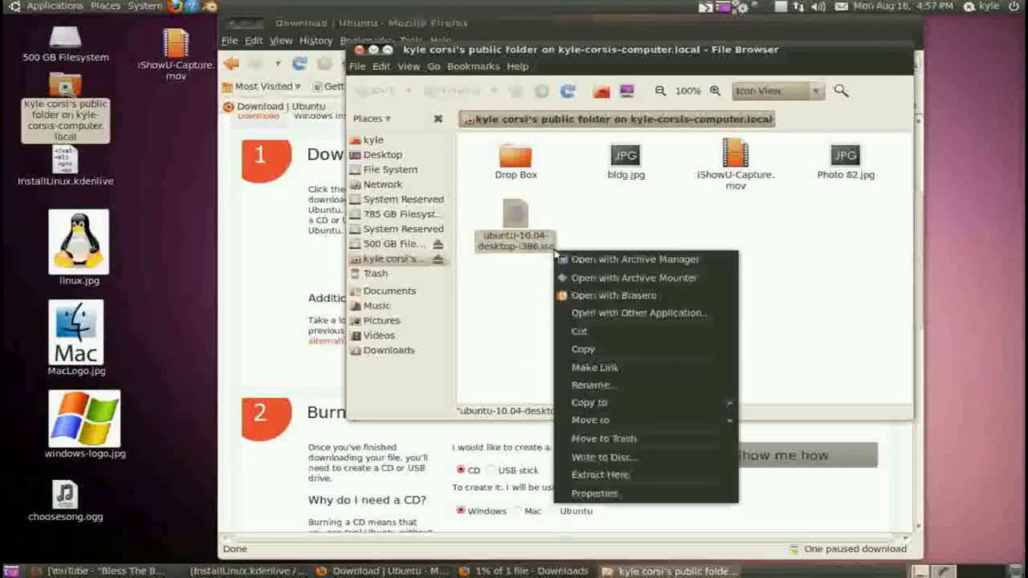
click(792, 233)
Search the Ubuntu Software Center for Brasero and close the Software Center.
click(13, 6)
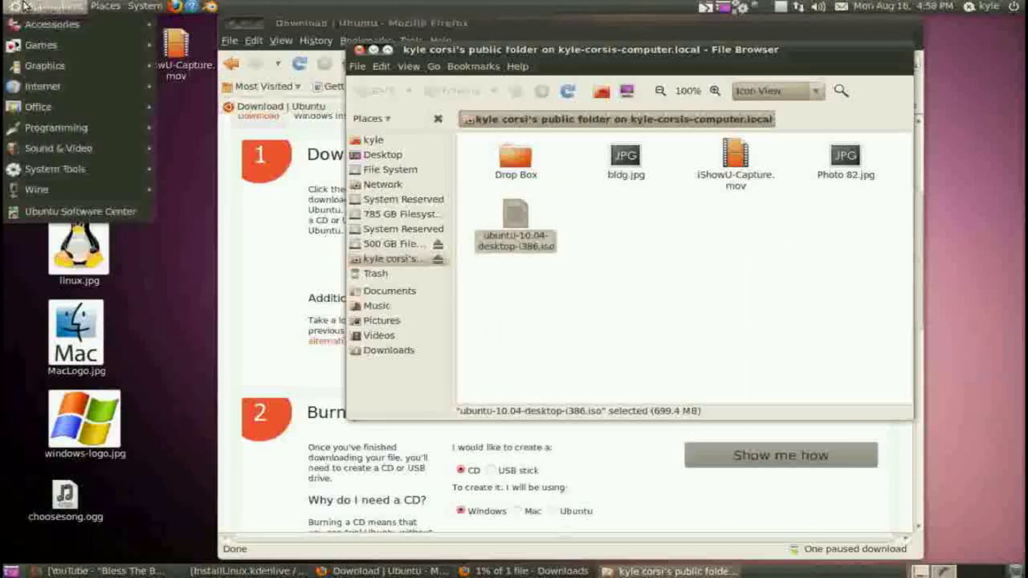
click(64, 209)
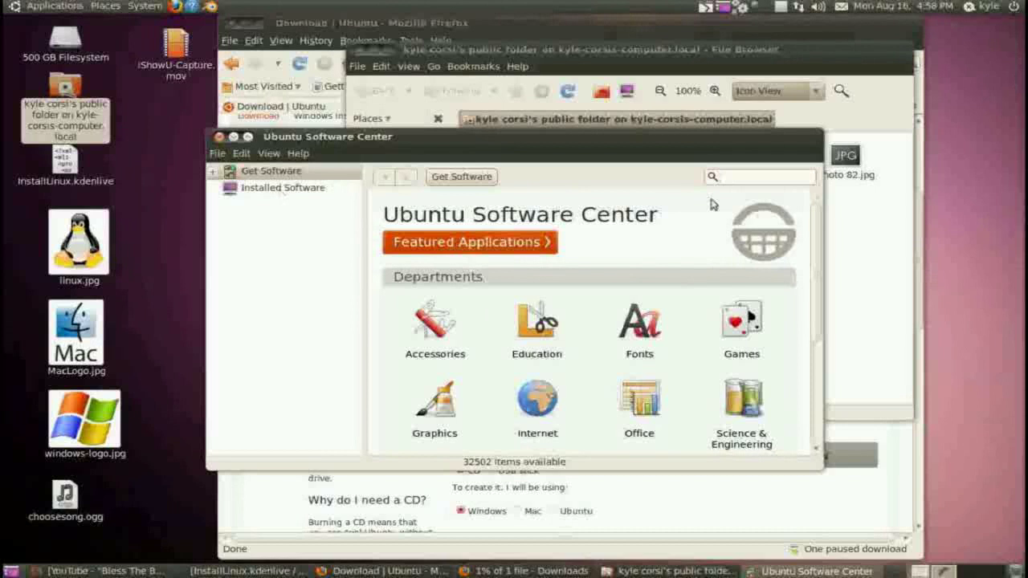
click(763, 178)
text(Brasero)
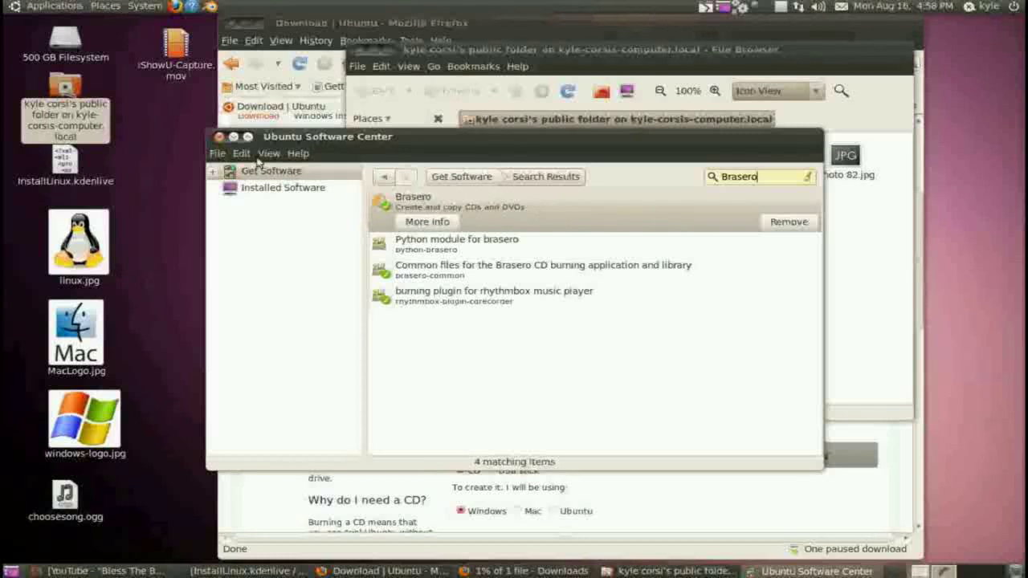
click(220, 136)
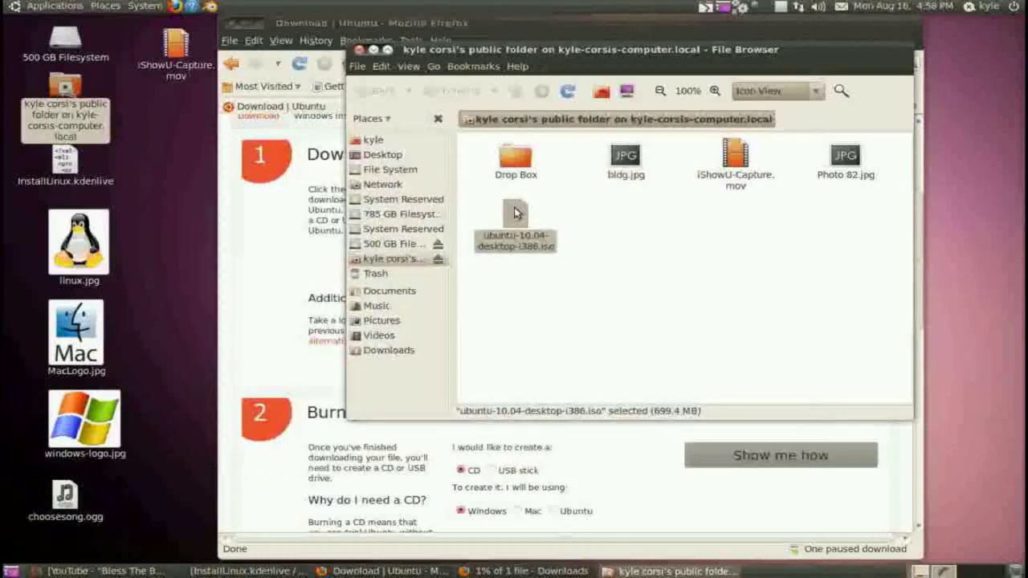
Open ubuntu-10.04-desktop-i386.iso with Brasero and cancel the image burning setup.
right_click(508, 218)
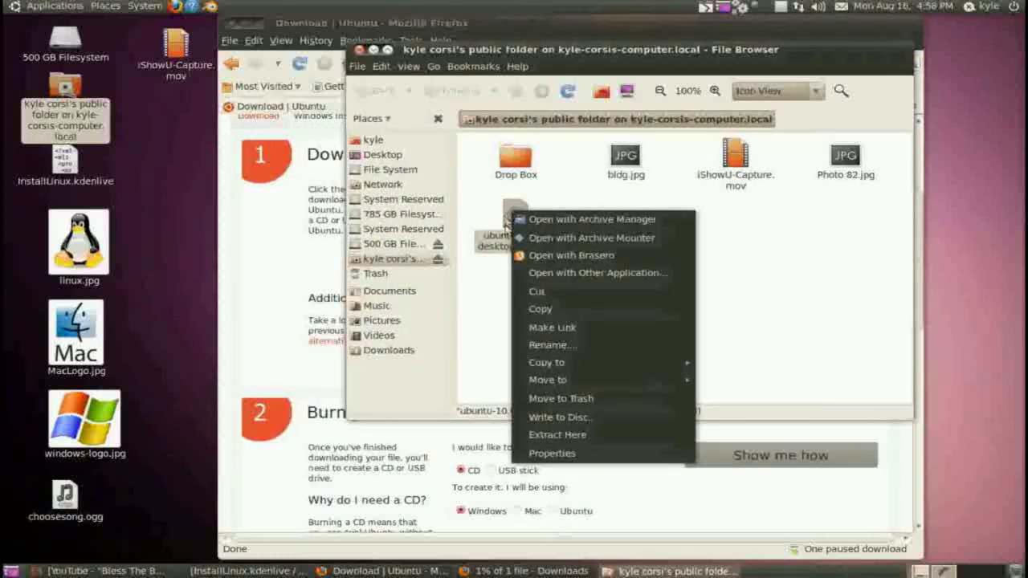
click(612, 258)
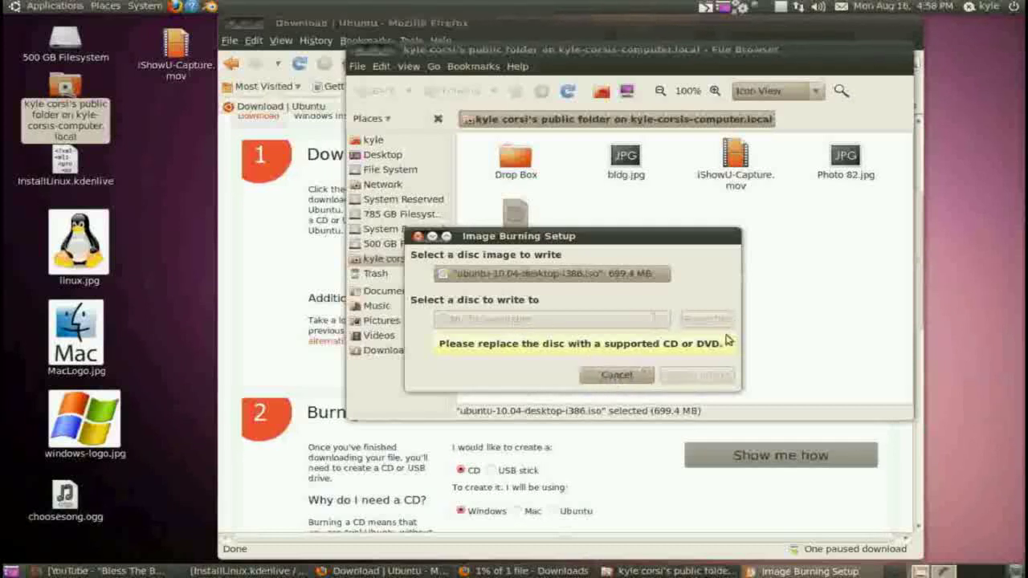
click(617, 375)
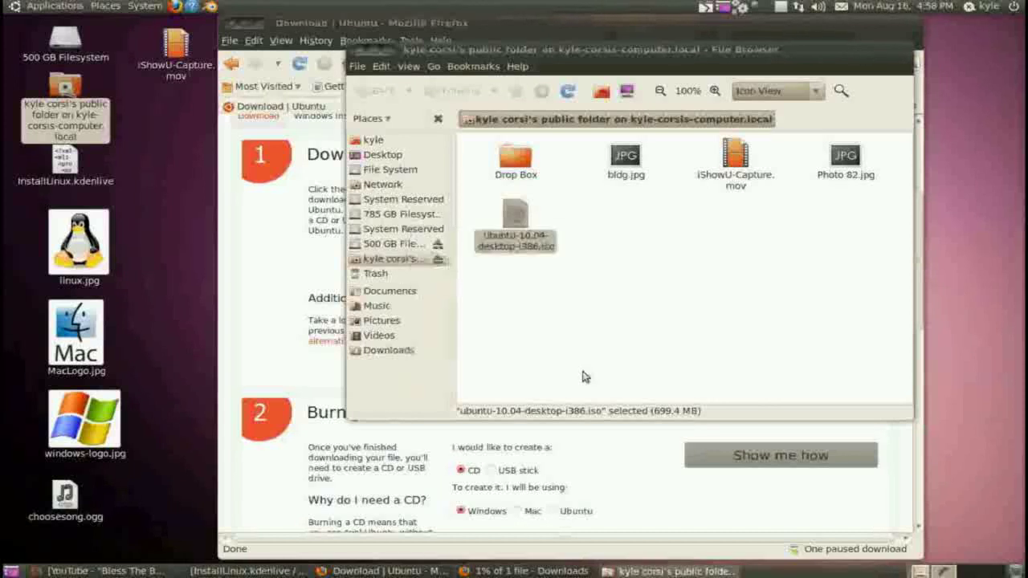
click(681, 263)
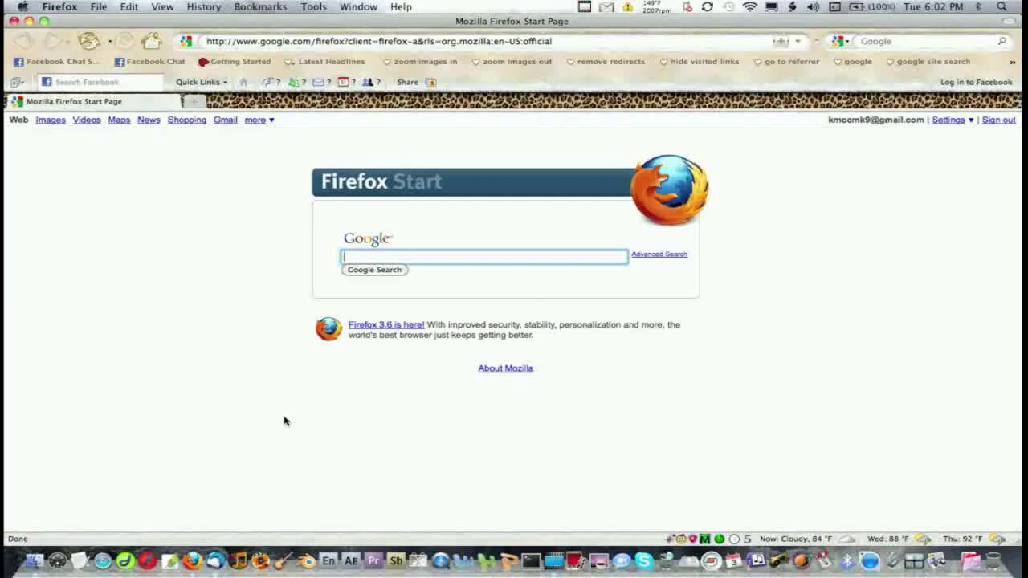
Search Google for ubuntu from the Firefox start page on the Mac and open the official Ubuntu homepage.
key(super+l)
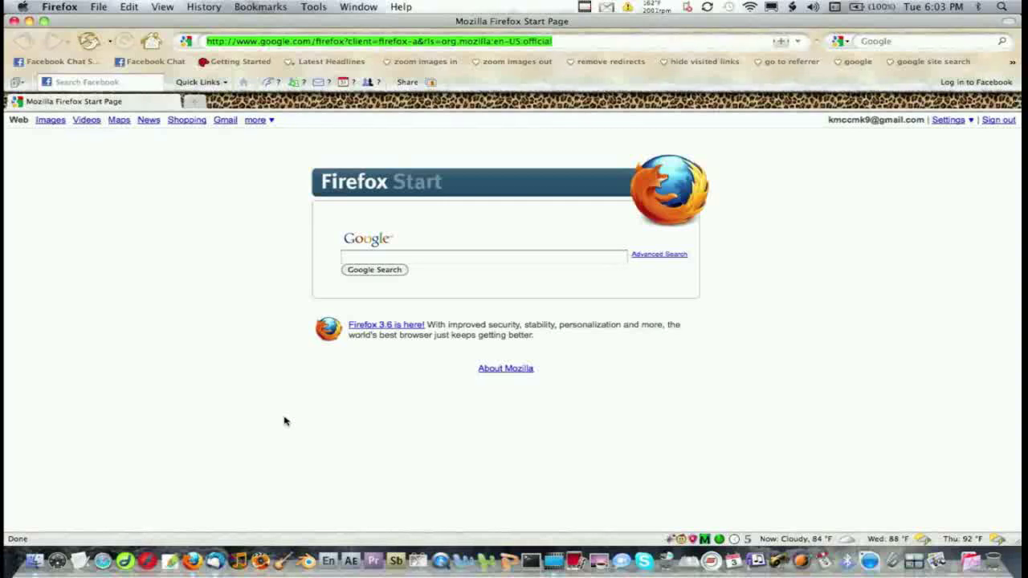
key(BackSpace)
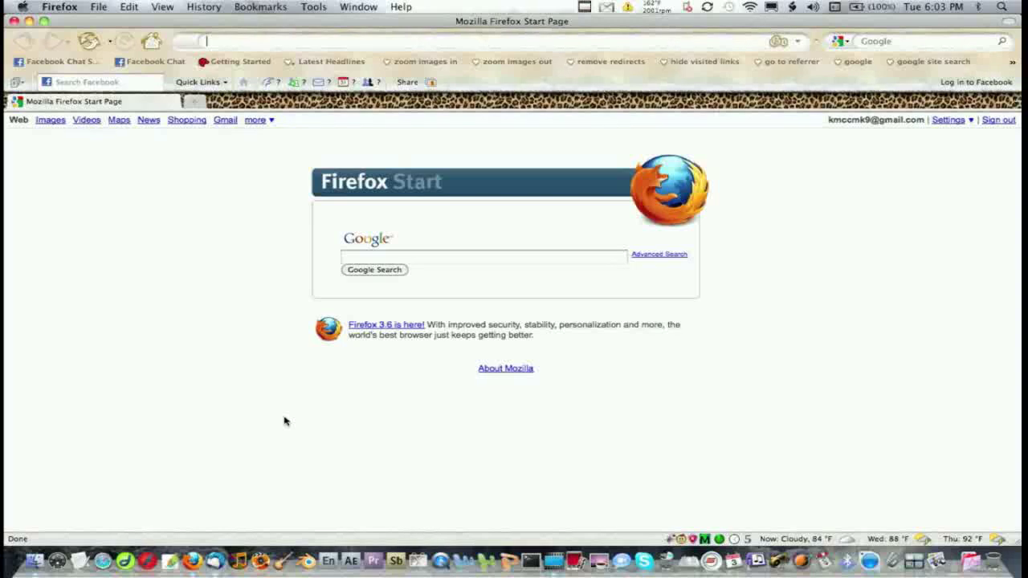
click(466, 257)
text(u)
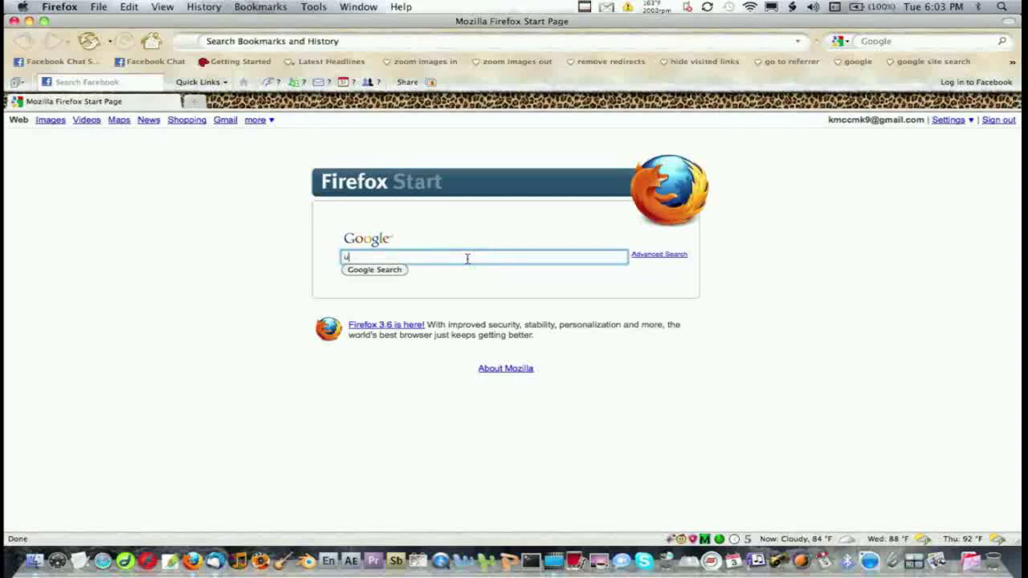
text(buntu)
key(Return)
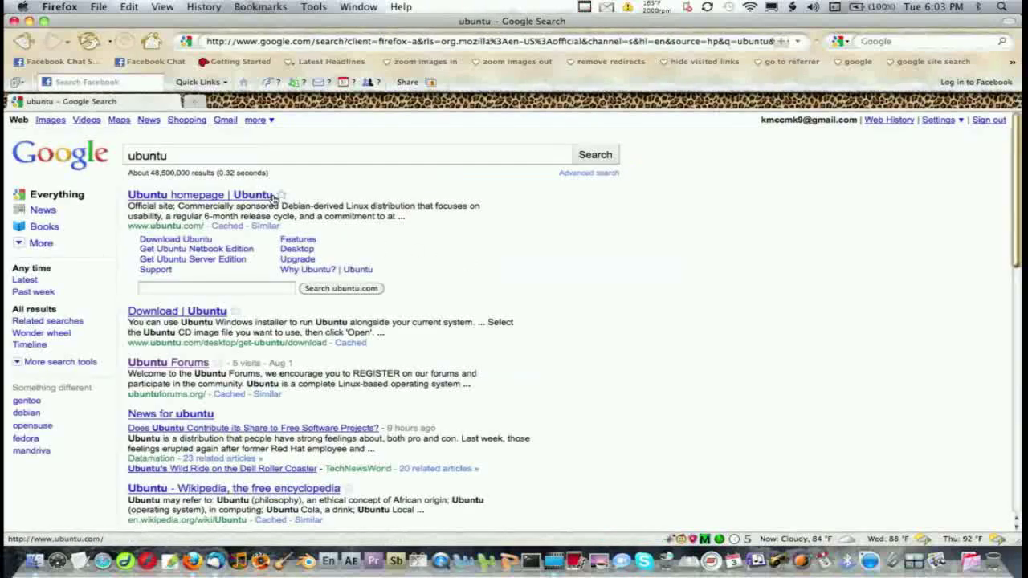
click(265, 195)
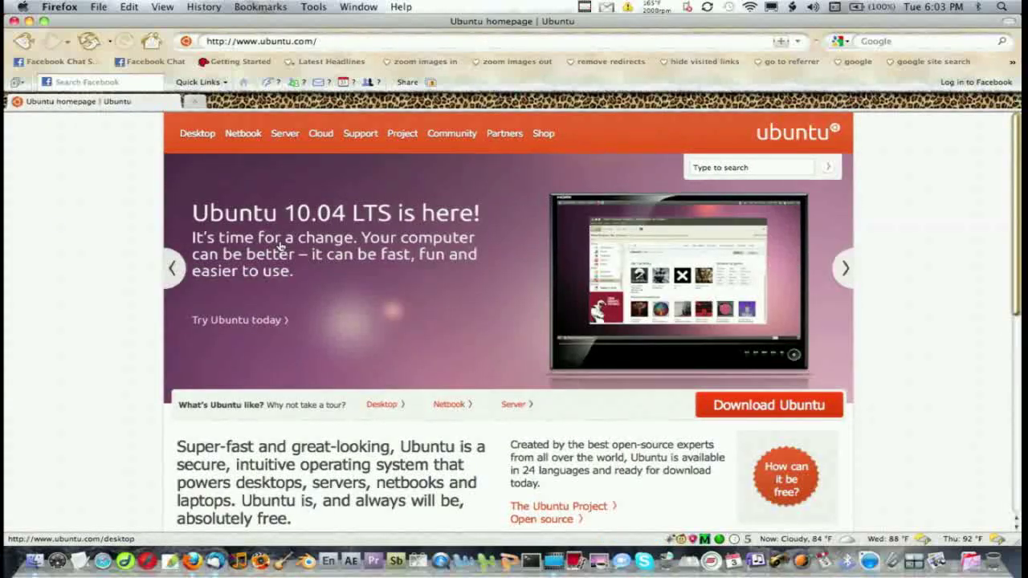
Open the Ubuntu Desktop Edition download page and review its version choices and CD or USB creation options.
scroll(302, 314, down, 2)
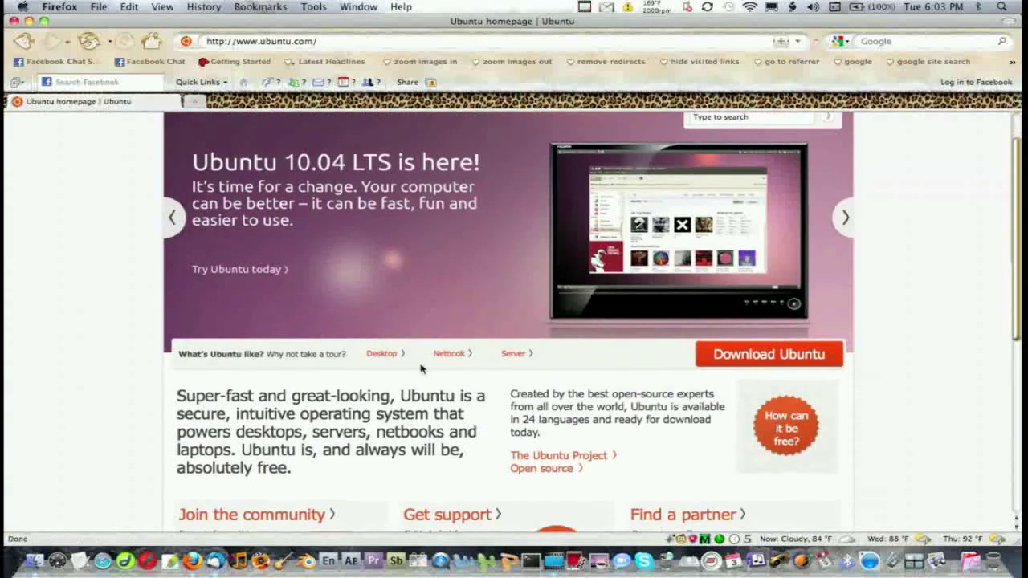
click(754, 354)
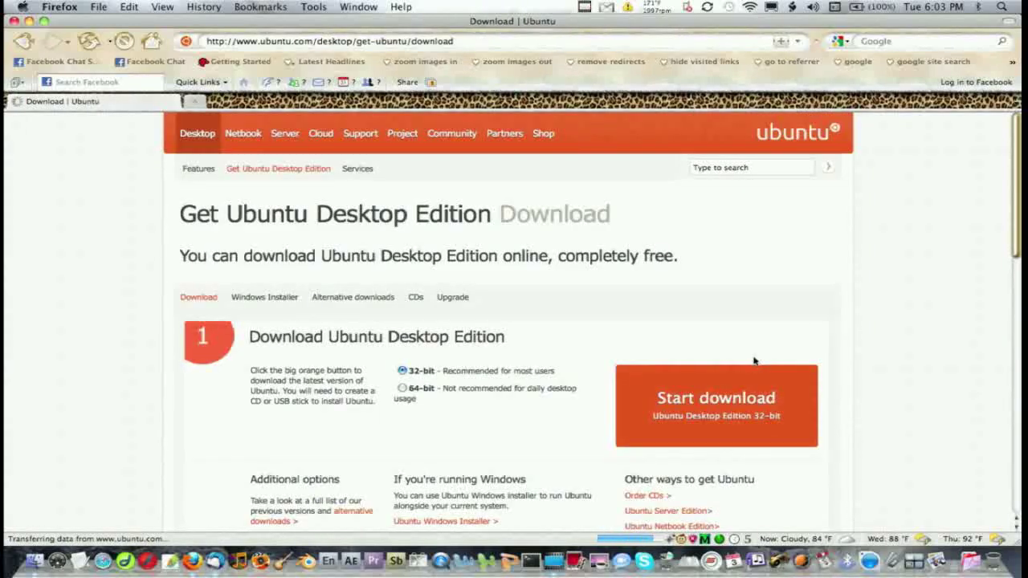
scroll(490, 357, down, 5)
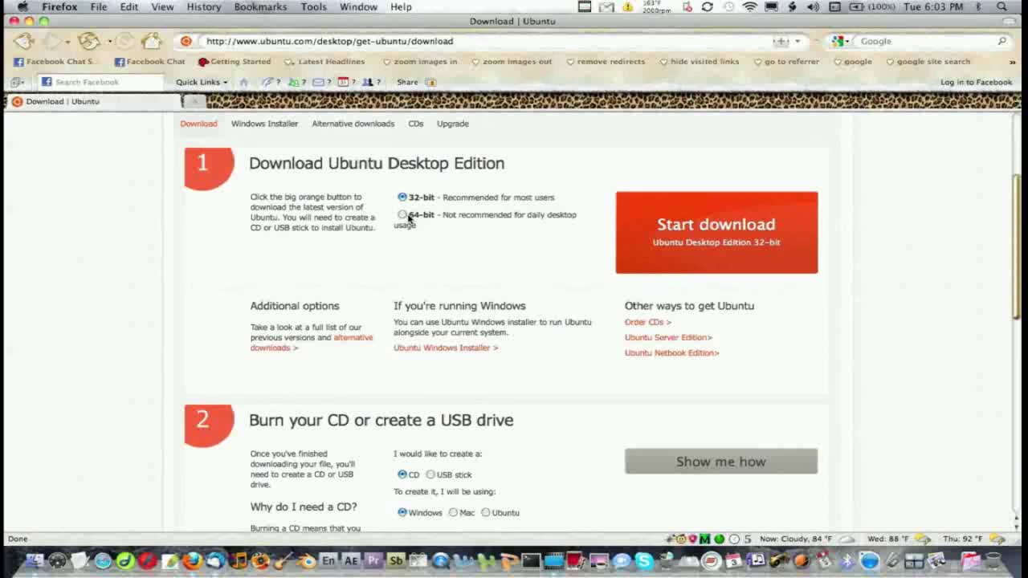
scroll(494, 277, down, 4)
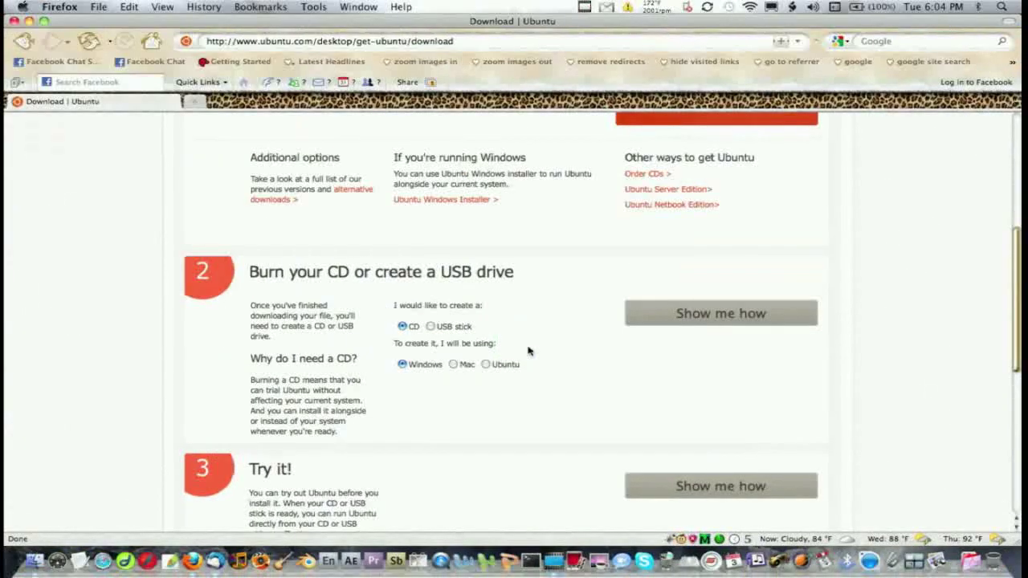
scroll(529, 351, up, 3)
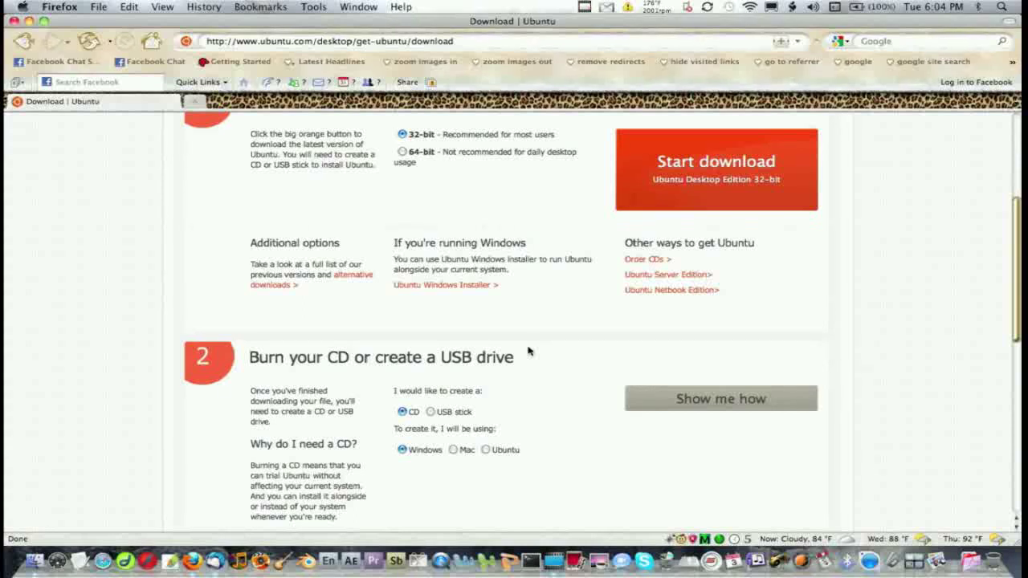
Start downloading the 32-bit Ubuntu Desktop Edition and save ubuntu-10.04-desktop-i386.iso to the Mac.
click(694, 188)
scroll(688, 186, up, 5)
scroll(689, 186, down, 3)
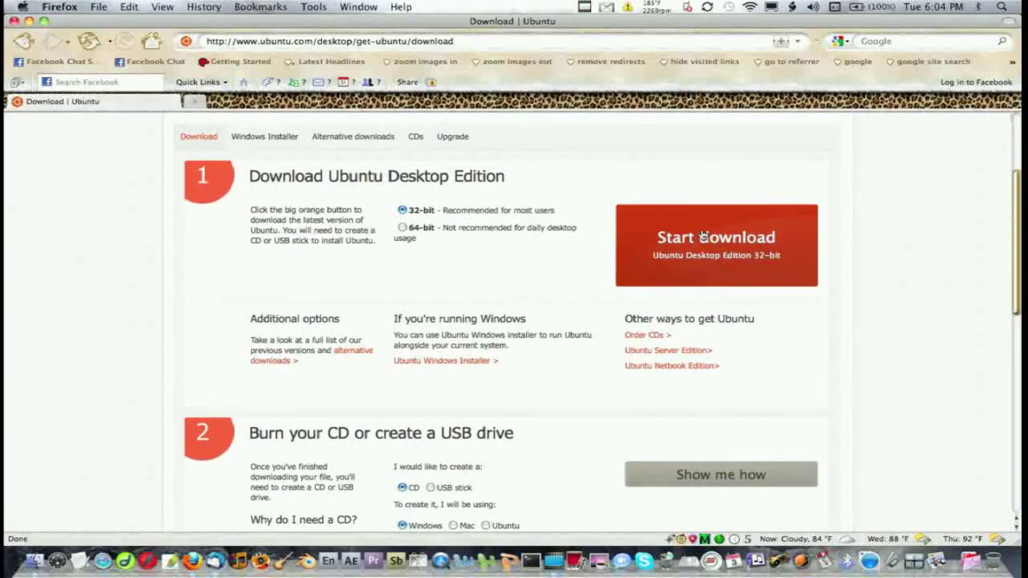
click(556, 231)
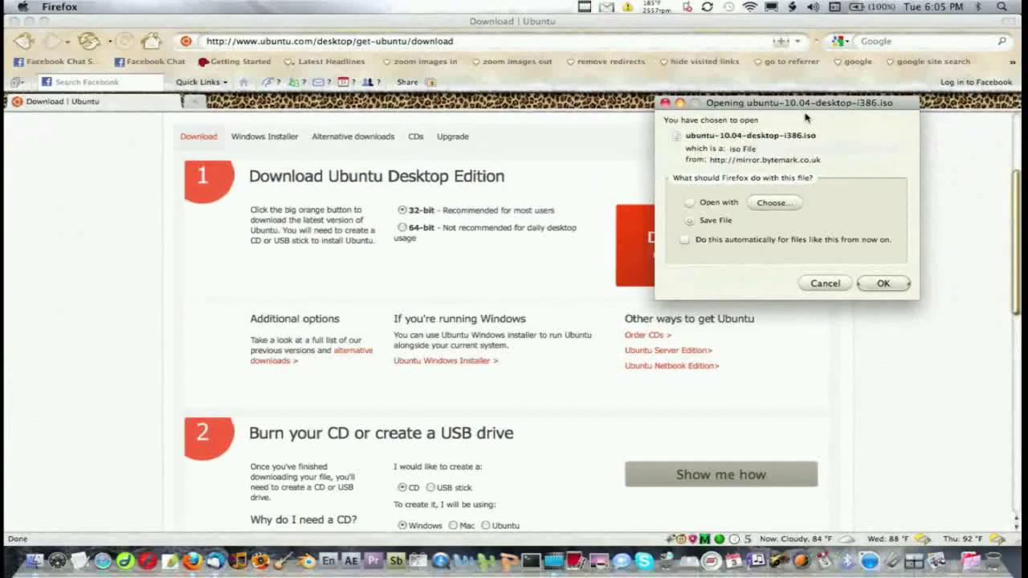
click(883, 283)
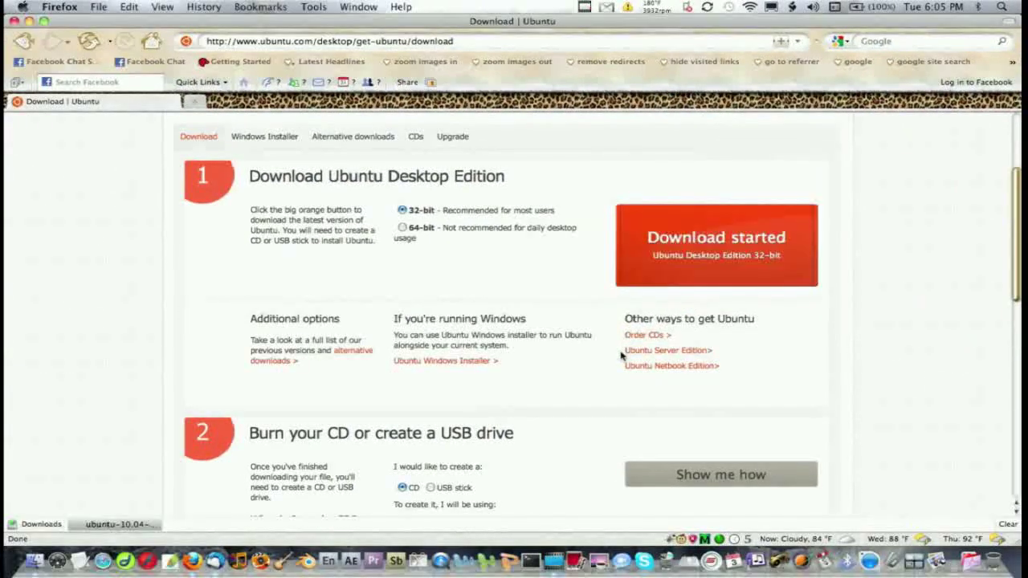
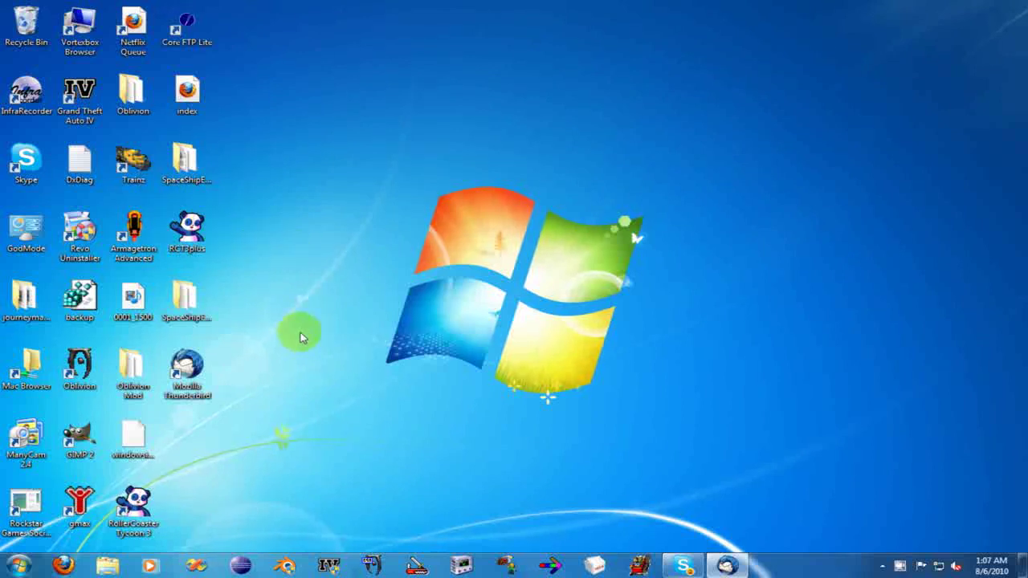
Launch Firefox on the Windows computer, search Google for ubuntu, and open the official Ubuntu homepage.
click(74, 560)
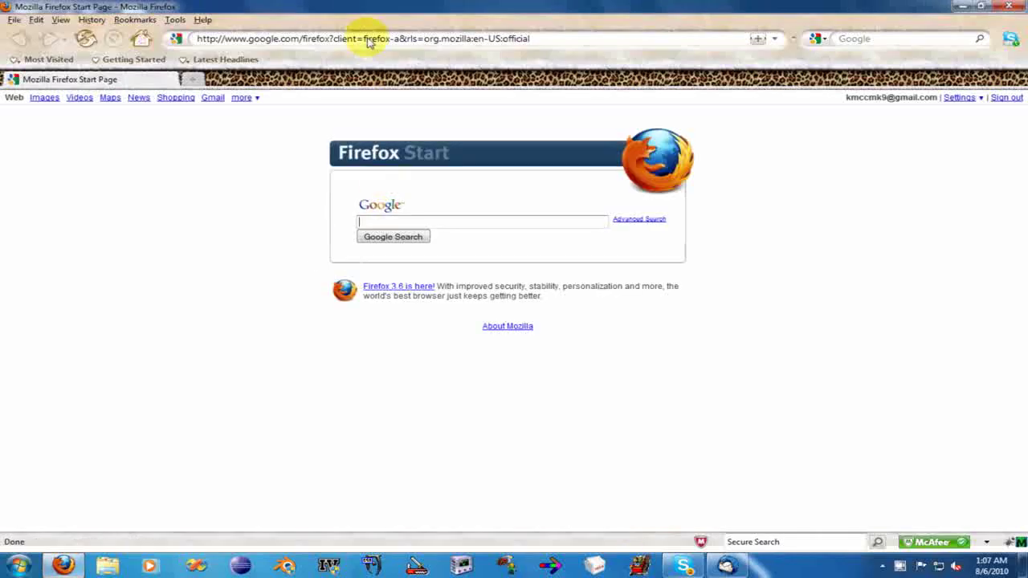
click(367, 42)
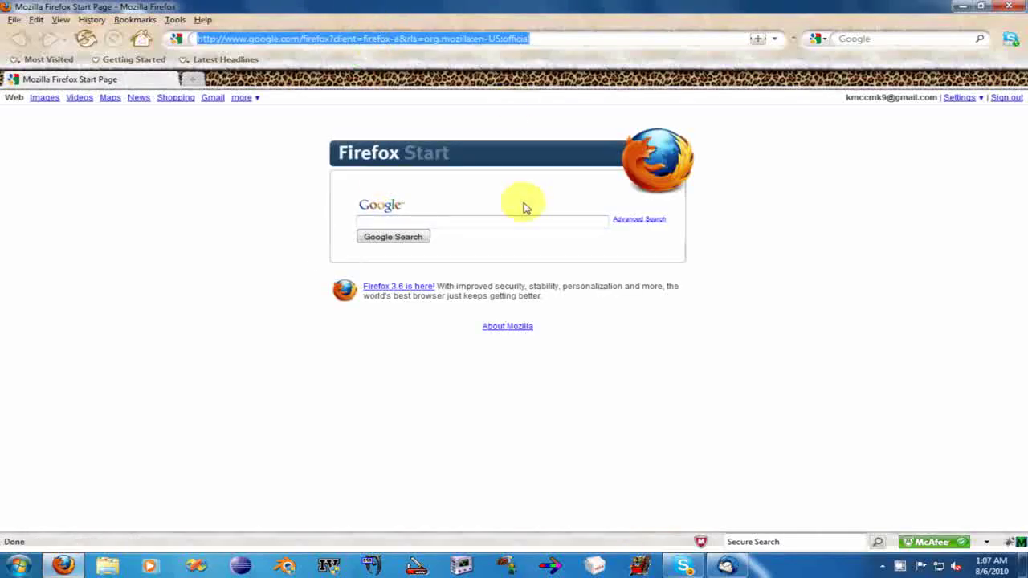
click(487, 226)
text(ubuntu)
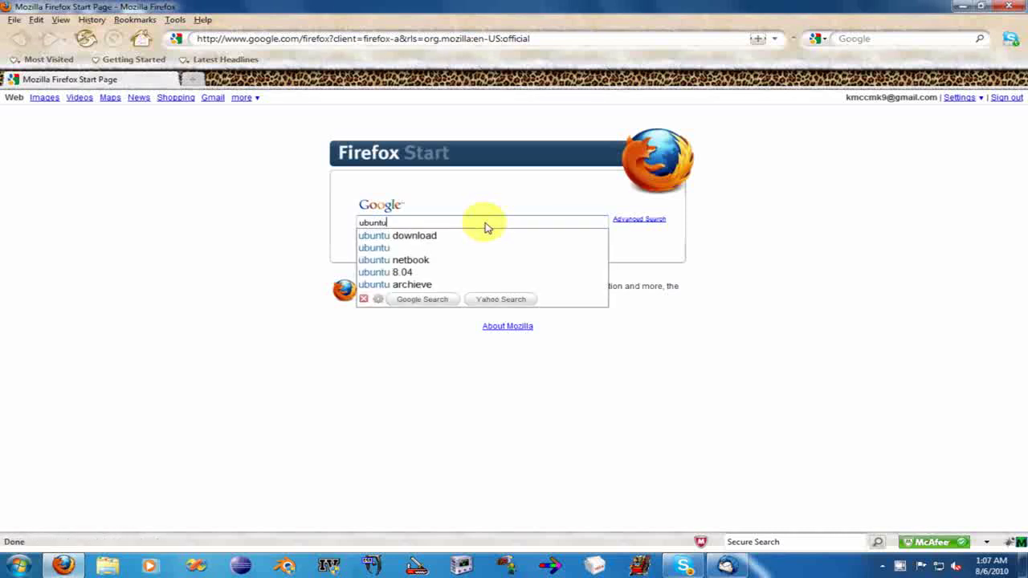
key(Return)
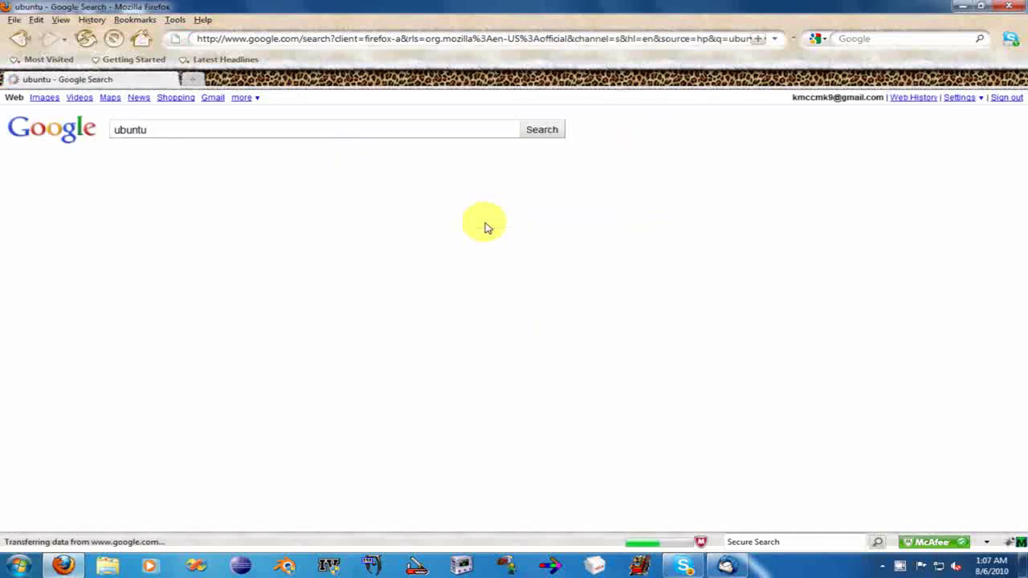
click(212, 167)
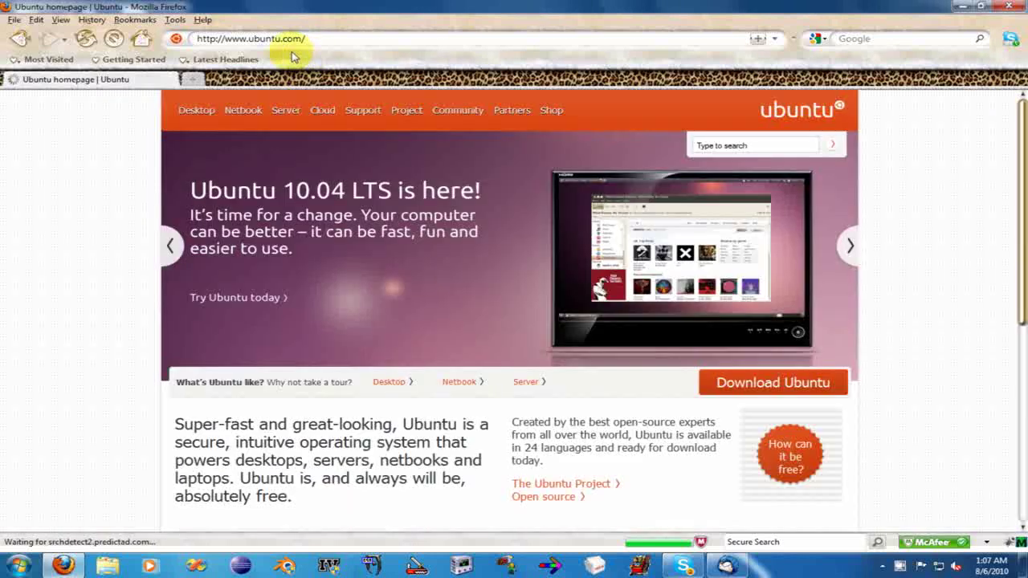
Open the Ubuntu Desktop Edition download page and bring up its 32-bit and 64-bit version choices.
scroll(574, 310, down, 4)
click(743, 241)
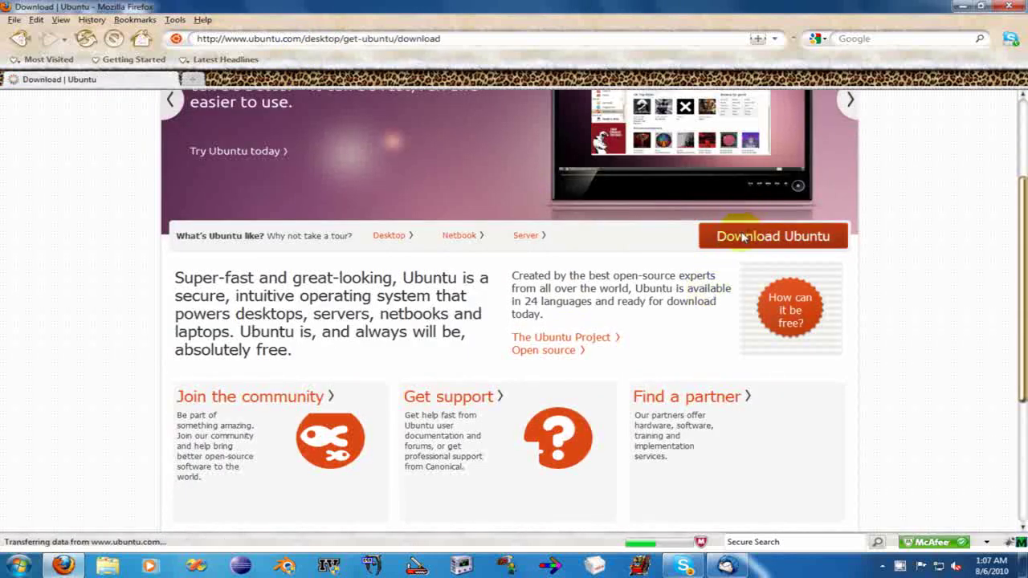
scroll(524, 184, down, 3)
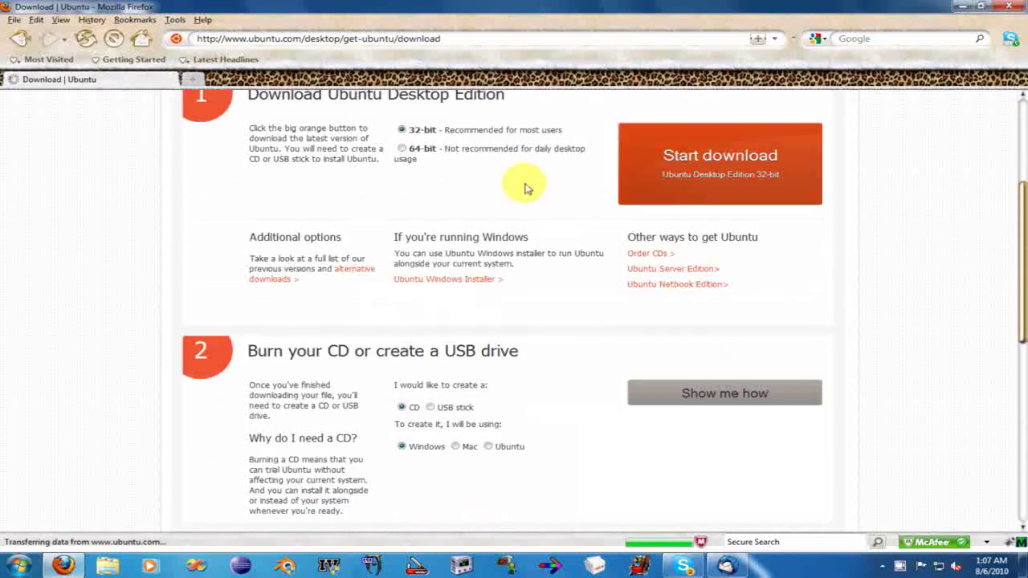
scroll(494, 172, up, 1)
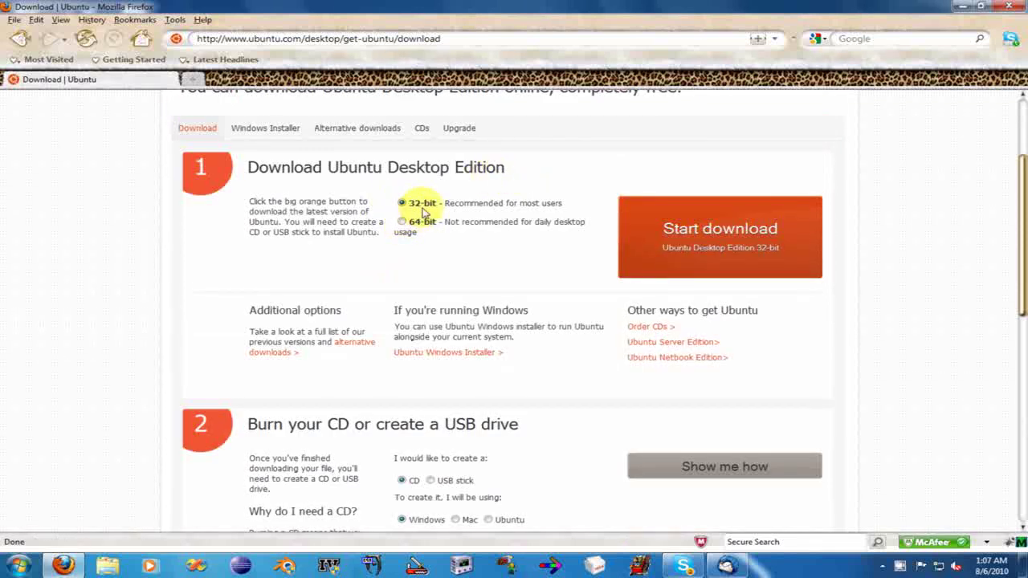
Point out the 32-bit version, start its download, and cancel saving ubuntu-10.04-desktop-i386.iso.
drag(405, 203, 454, 205)
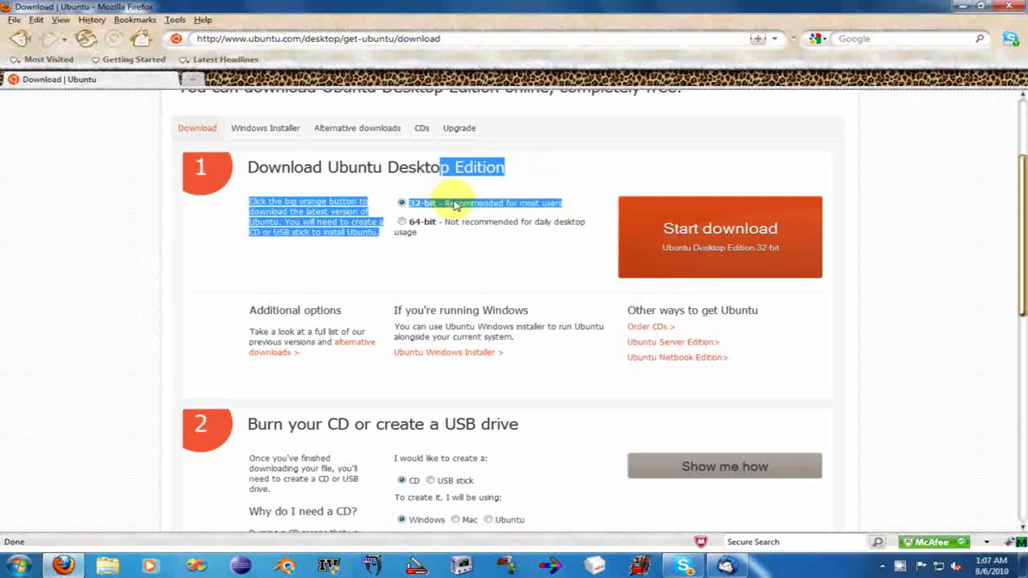
click(454, 205)
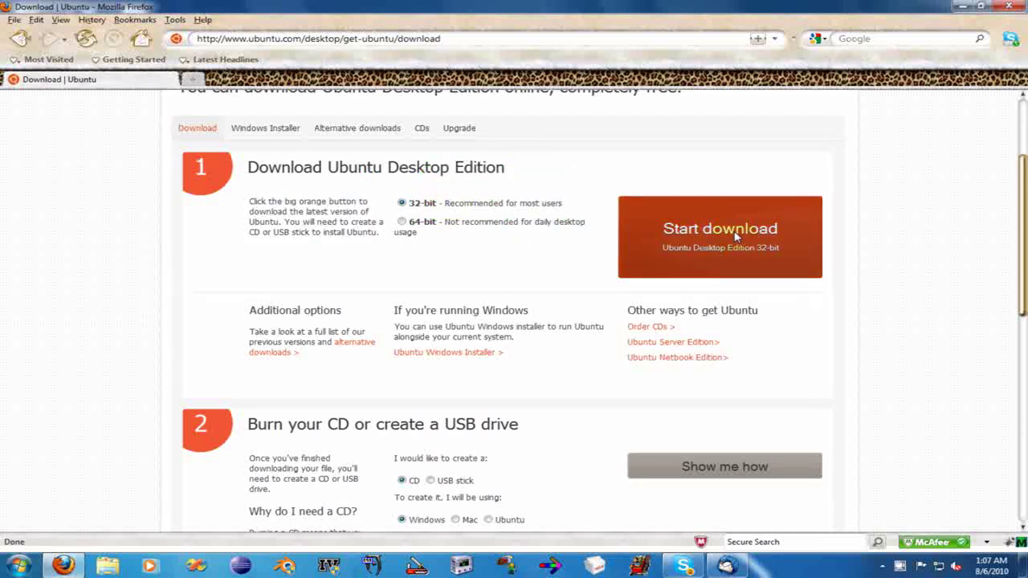
click(735, 235)
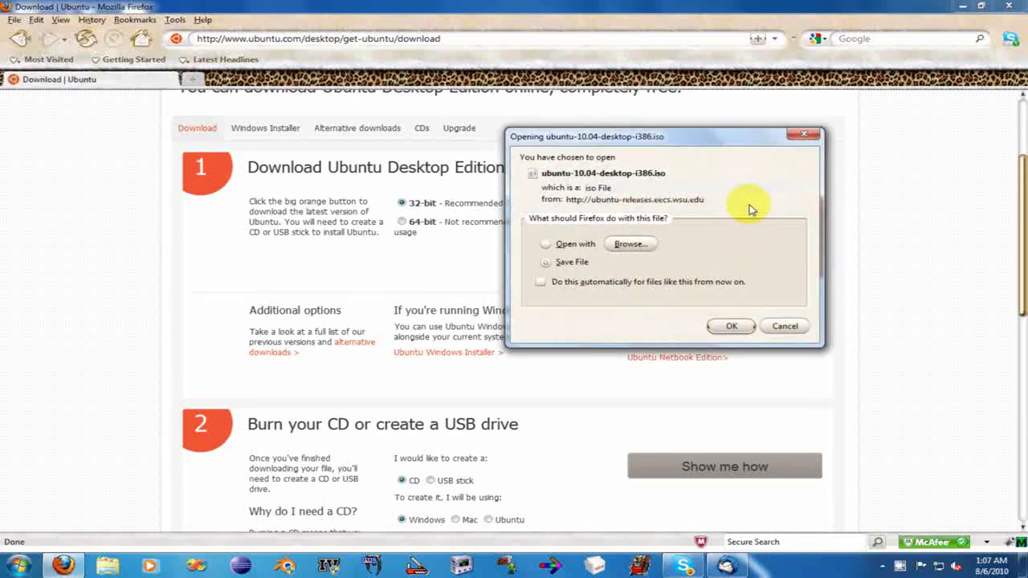
click(787, 331)
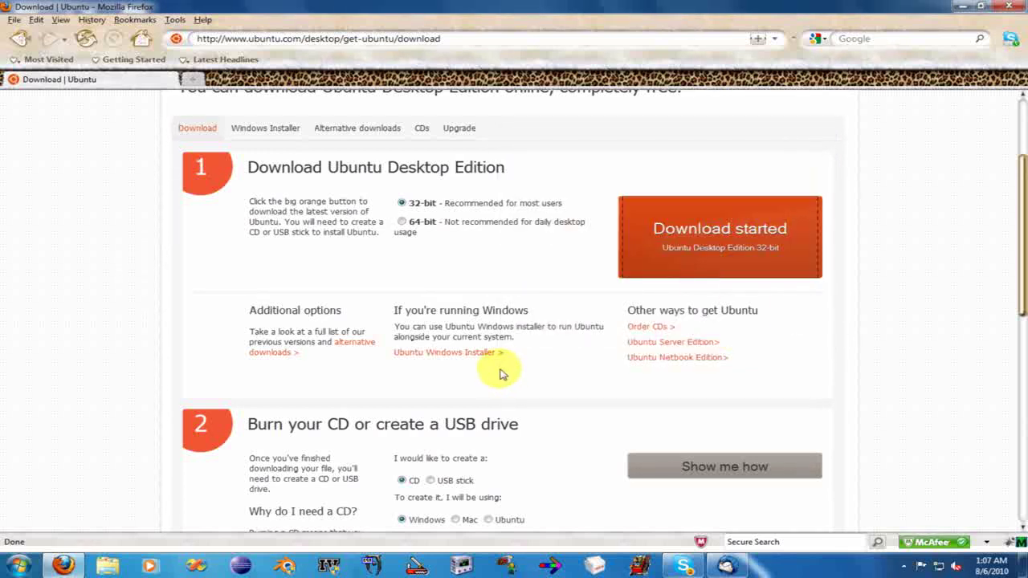
Review the download page's sections on burning a CD or creating a USB drive, trying Ubuntu, and installing it.
scroll(490, 374, down, 5)
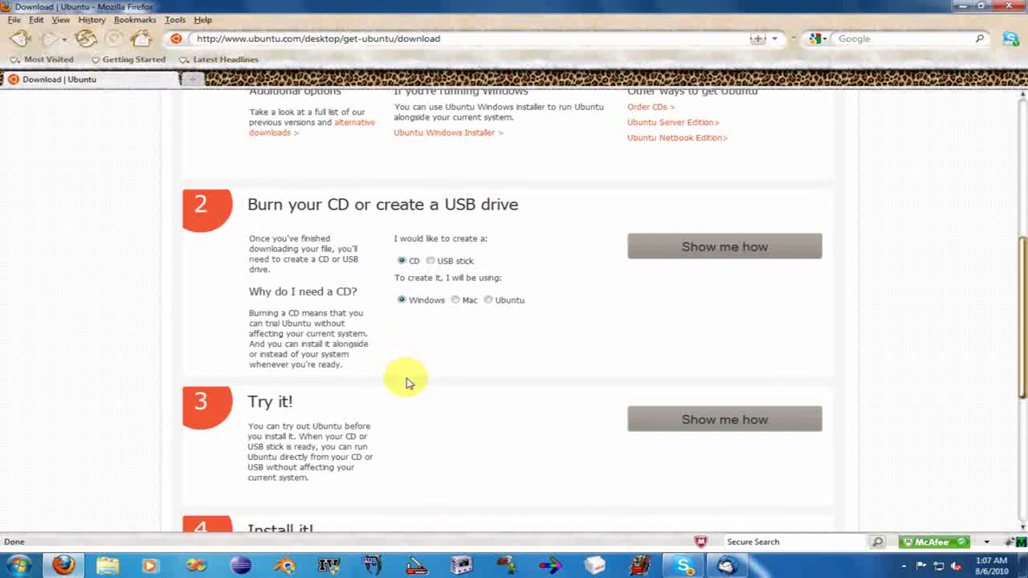
scroll(459, 370, down, 5)
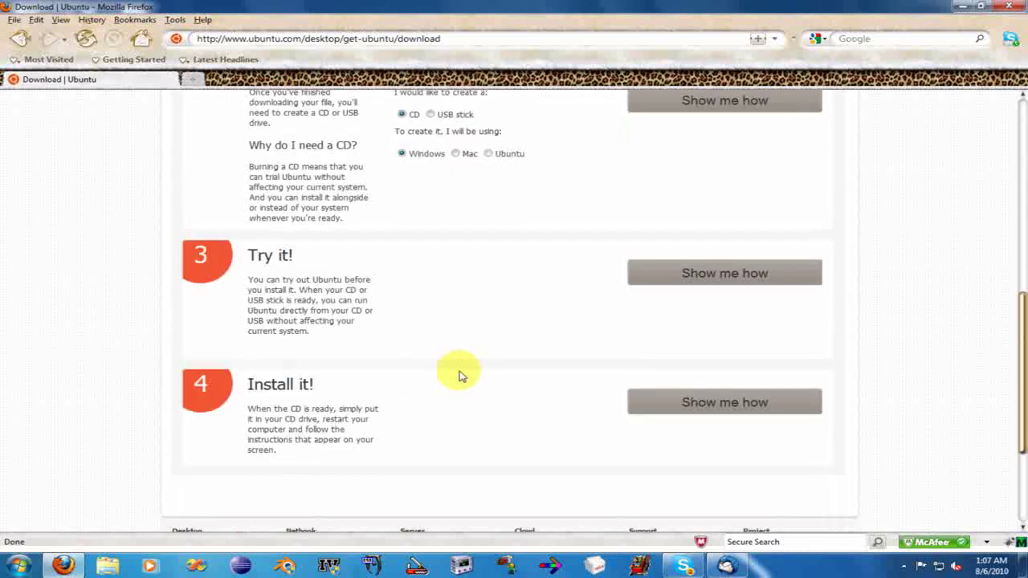
scroll(446, 337, up, 3)
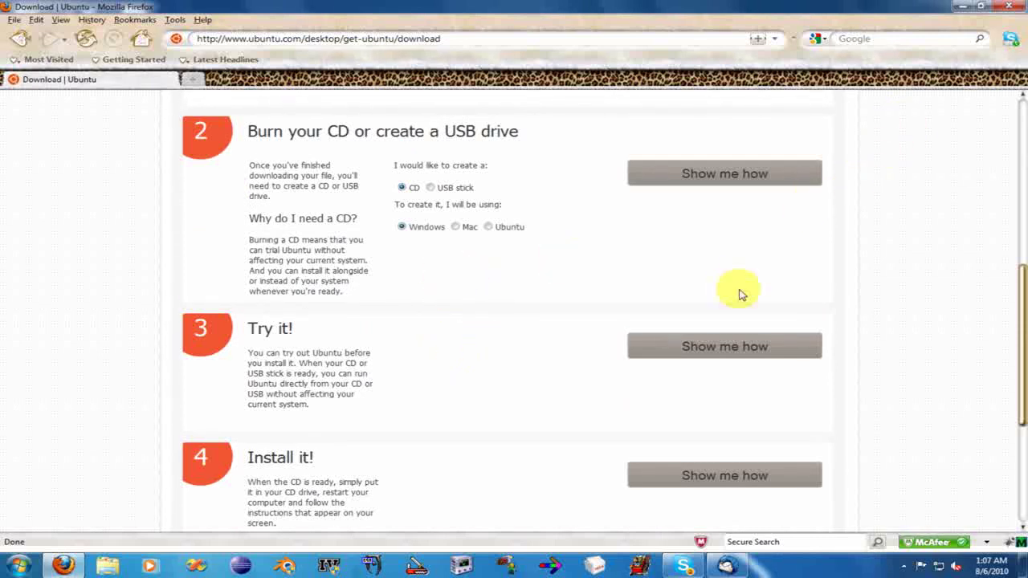
scroll(741, 291, up, 5)
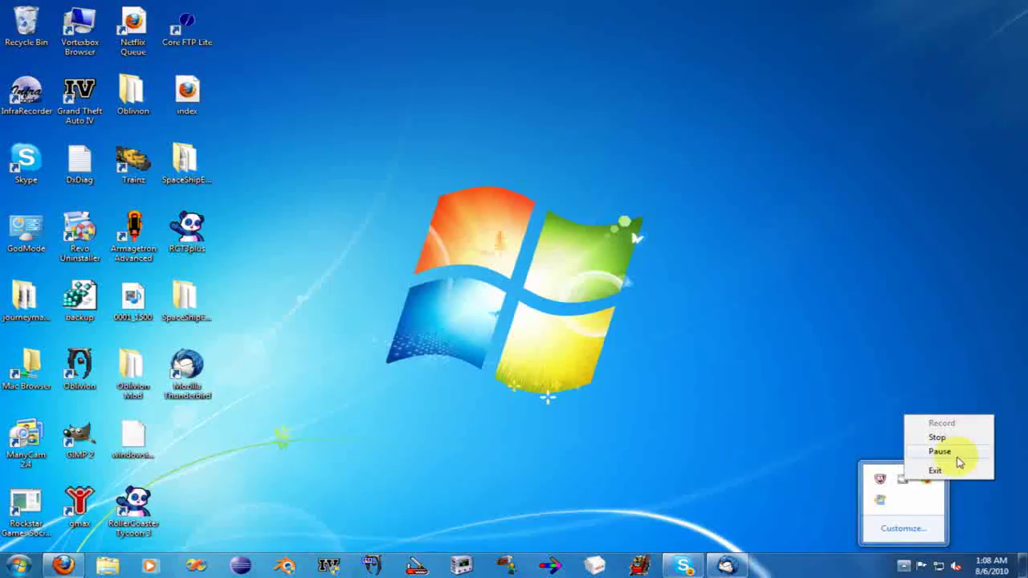
click(959, 455)
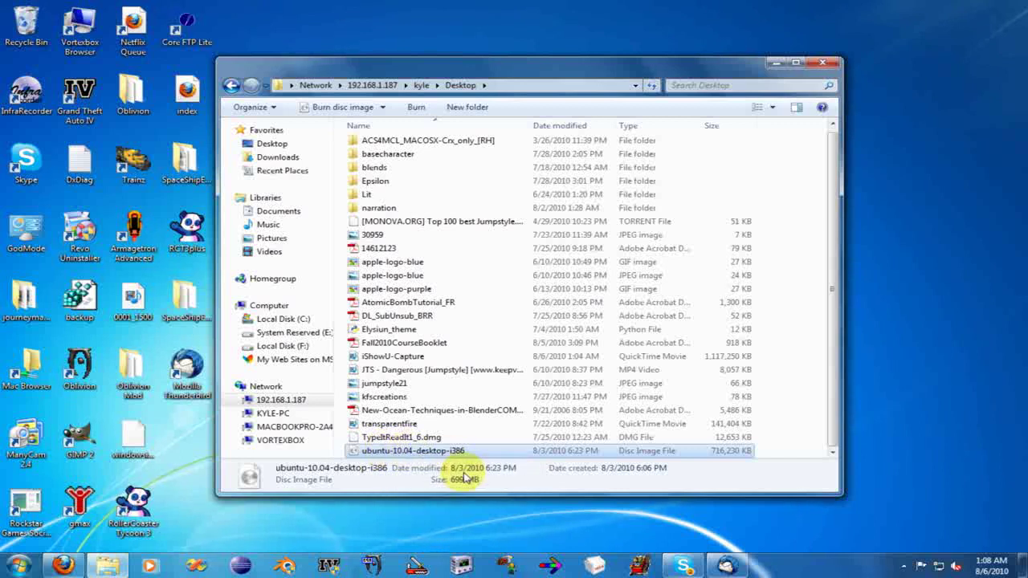
Show the disc-burning option for the ubuntu-10.04-desktop-i386 file, then launch InfraRecorder and move its window aside.
right_click(436, 451)
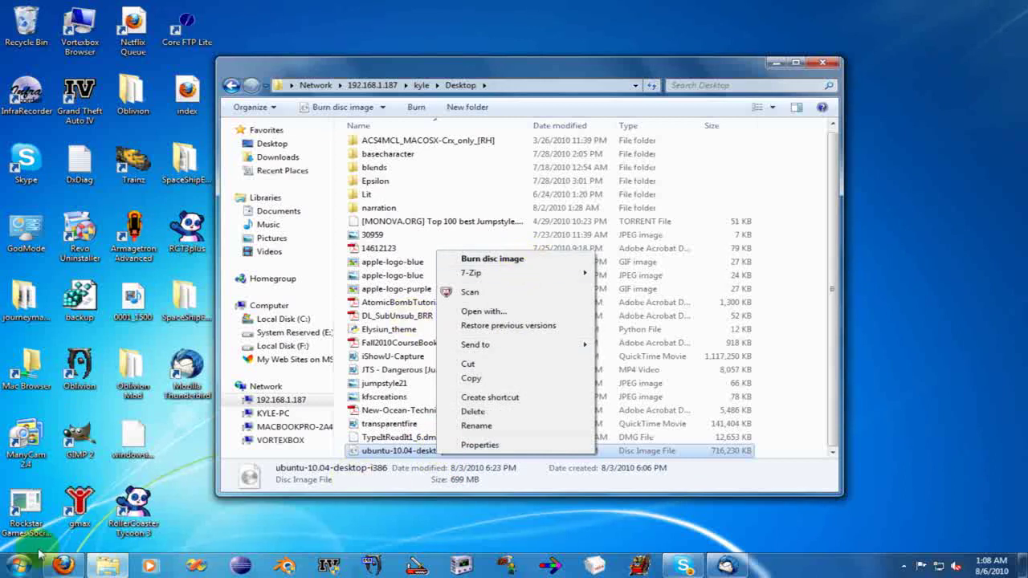
click(17, 564)
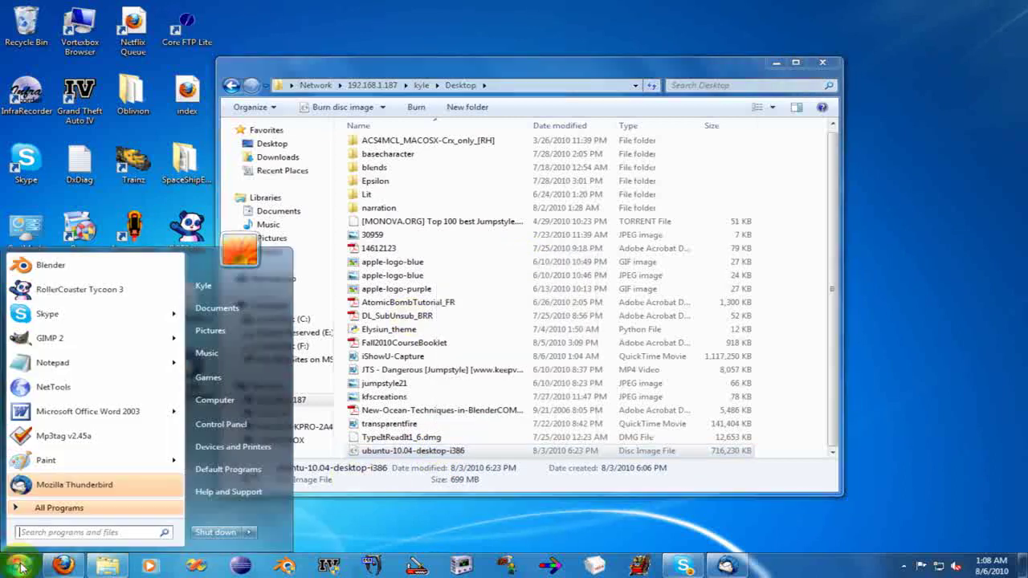
click(57, 507)
scroll(60, 418, down, 6)
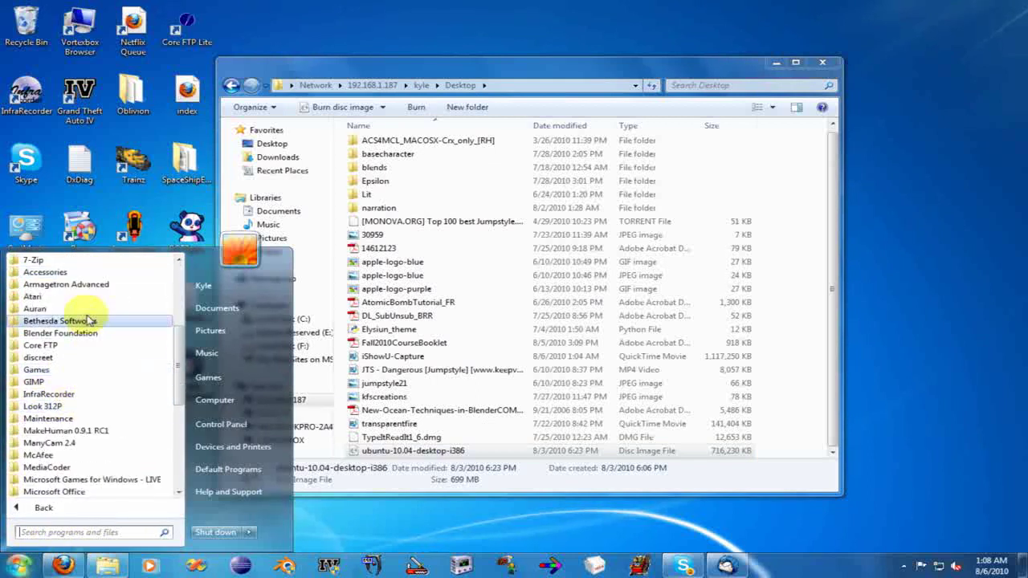
click(87, 394)
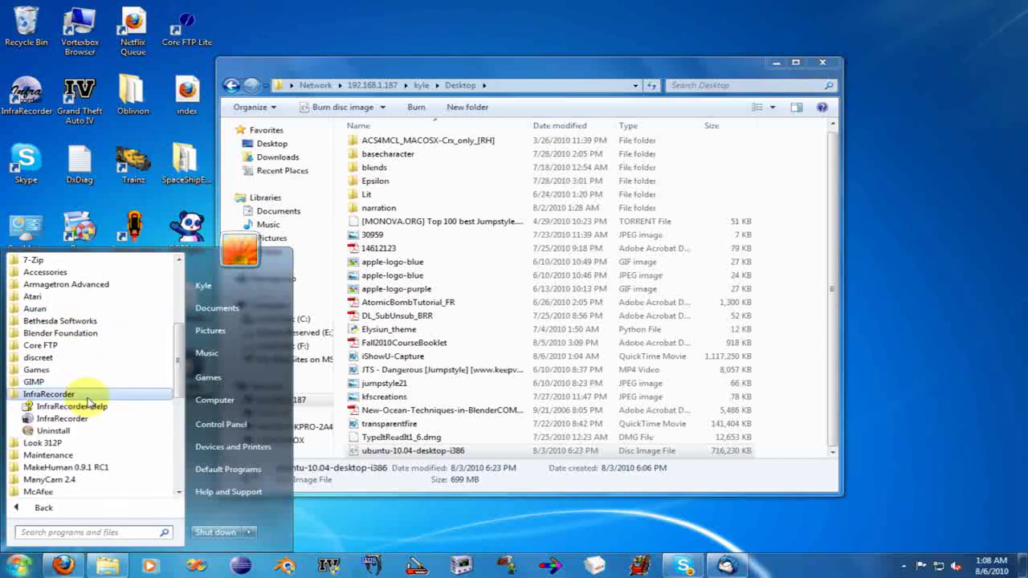
click(91, 421)
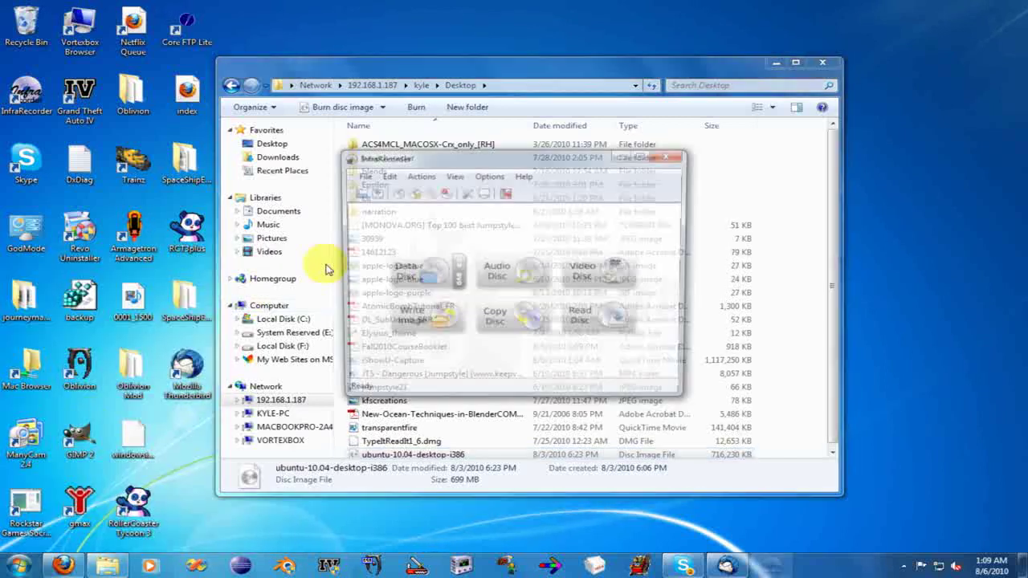
drag(518, 169, 230, 81)
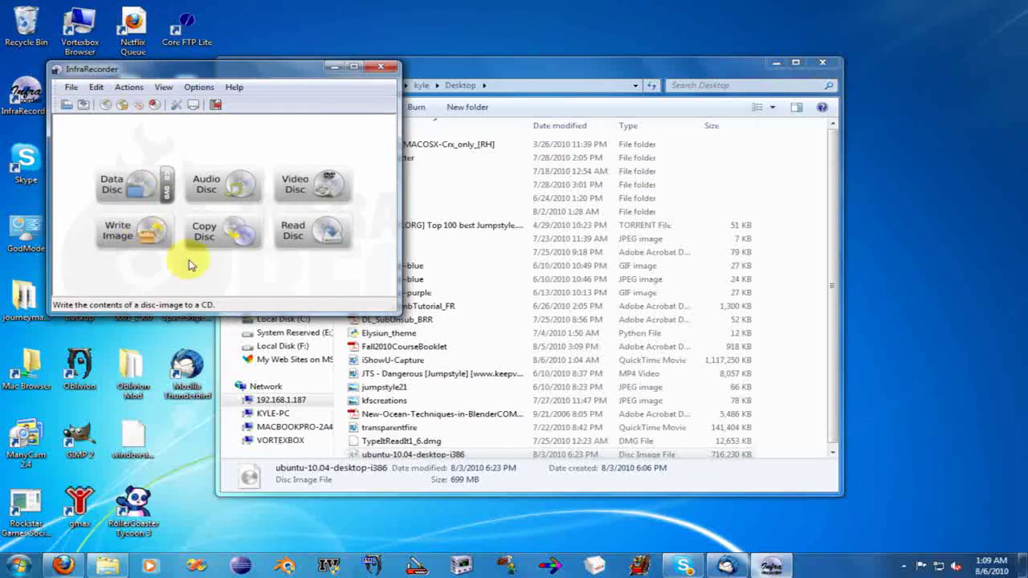
Open InfraRecorder's disc image selection for Write Image, cancel it, and close InfraRecorder and the file window.
click(145, 241)
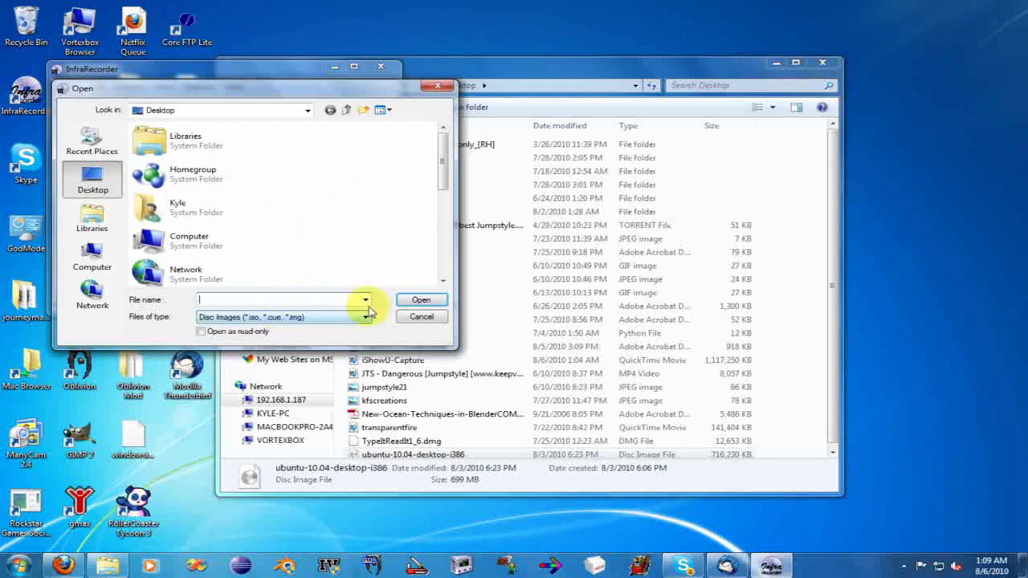
click(428, 318)
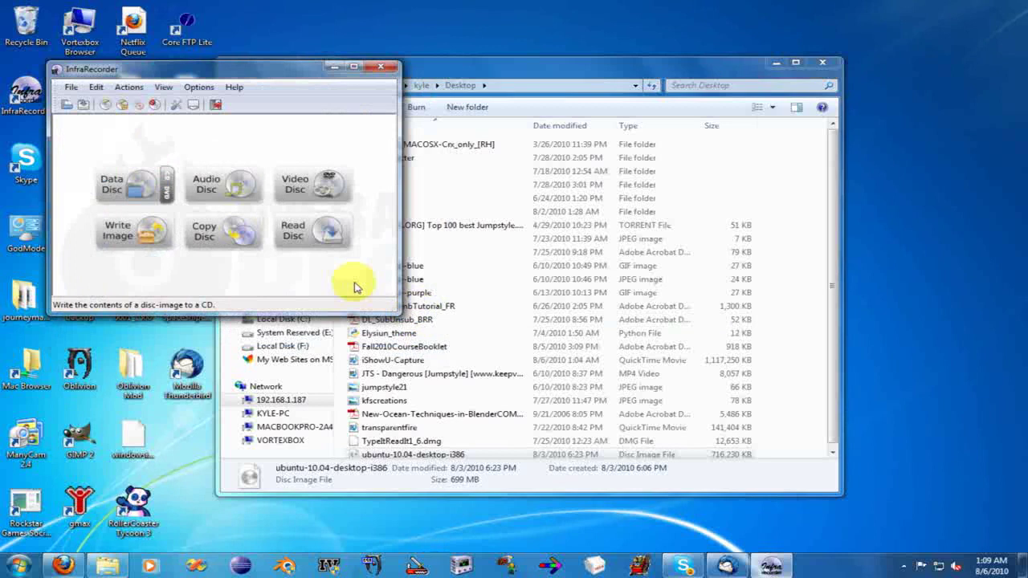
click(381, 66)
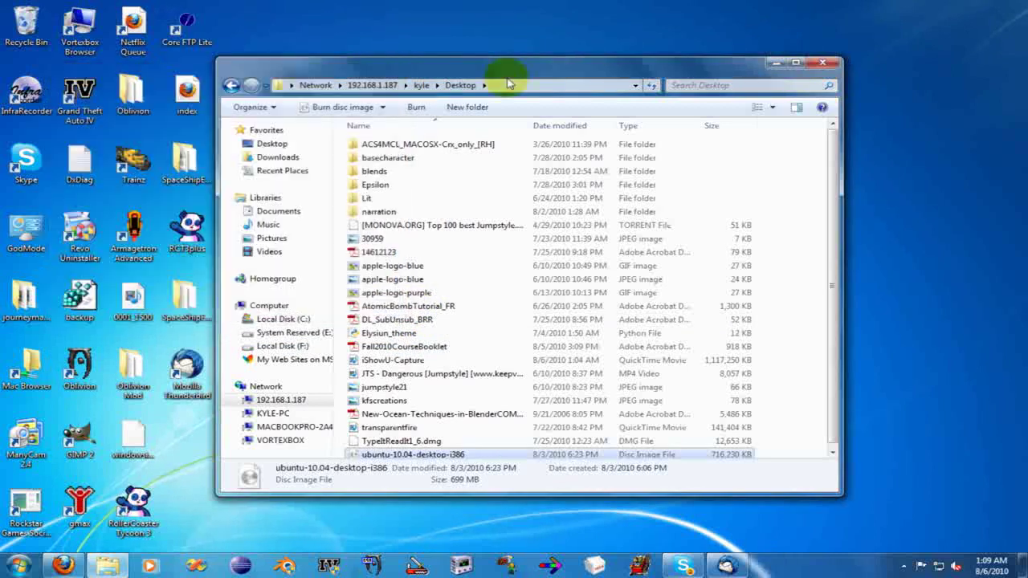
click(836, 64)
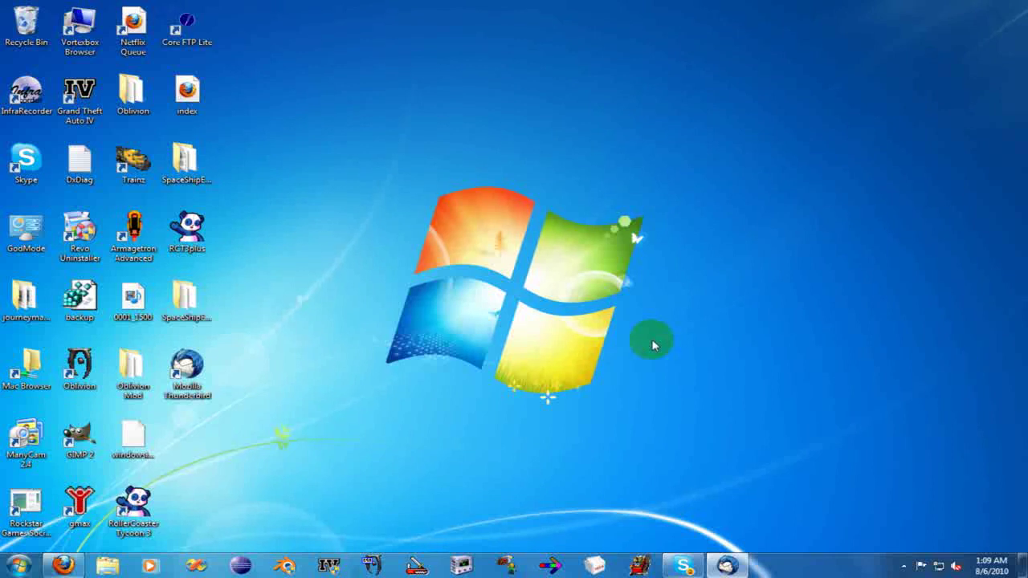
click(903, 565)
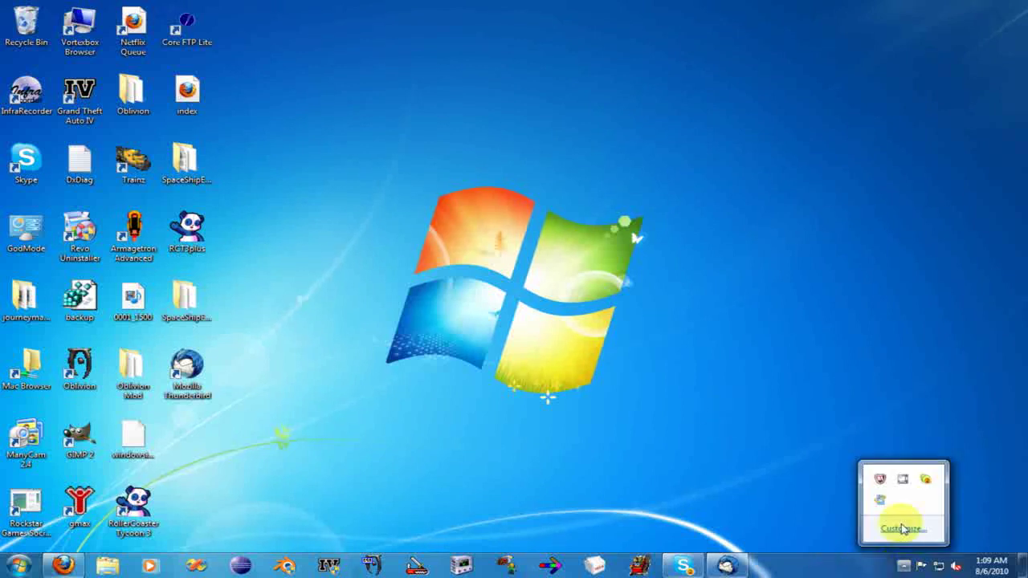
right_click(903, 480)
click(930, 431)
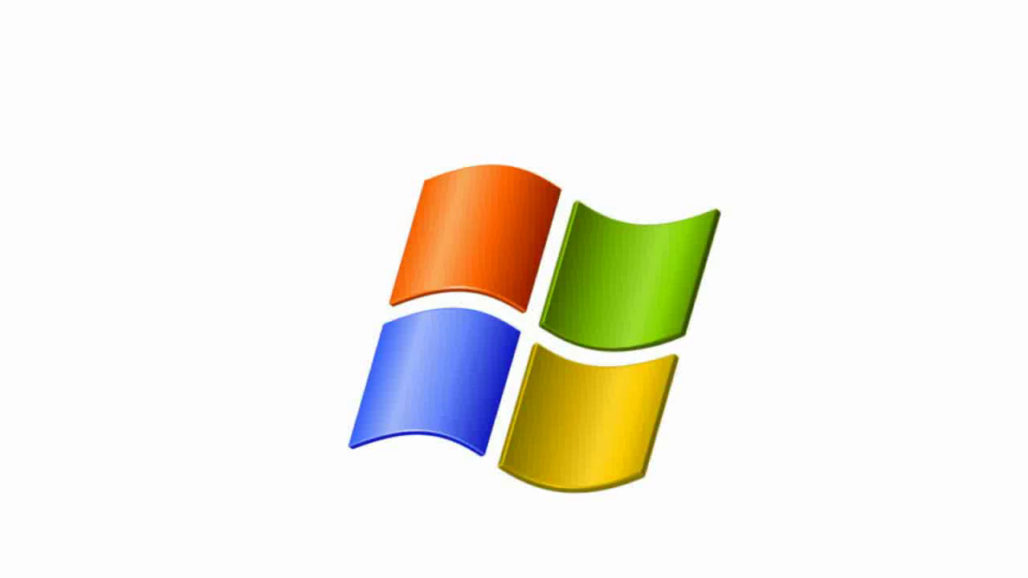